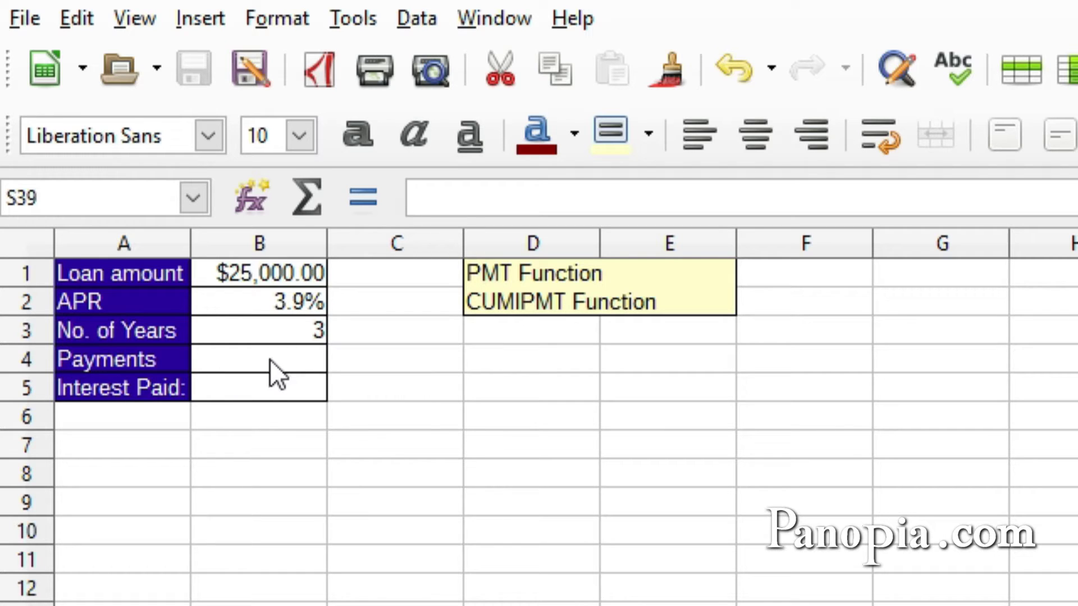
- In B4, start =PMT(B2/12,B3*12, using the monthly rate from B2 and months from B3
left_click(252, 350)
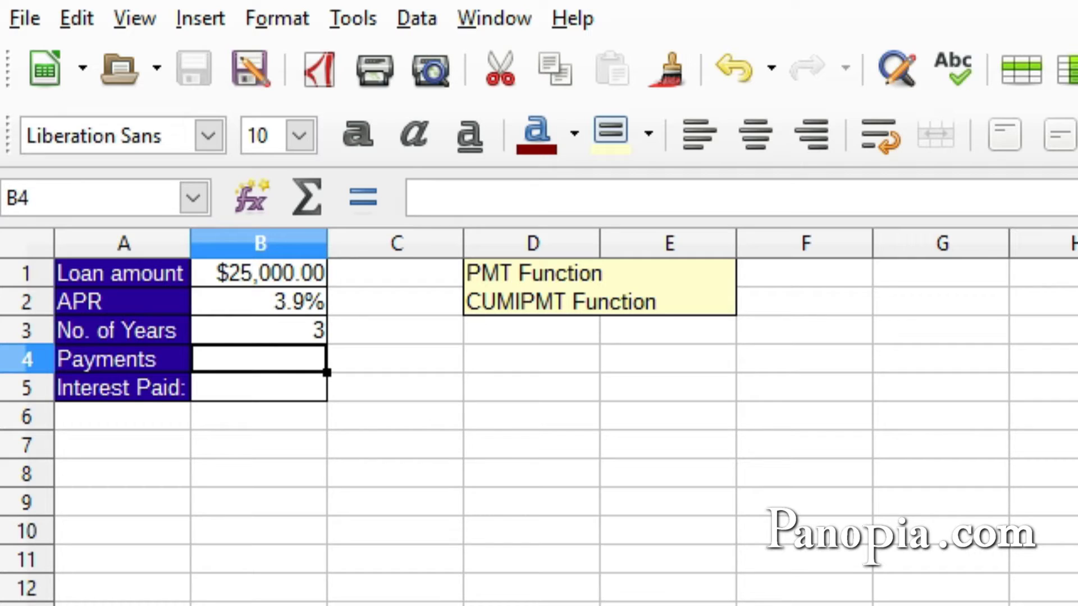
type("=")
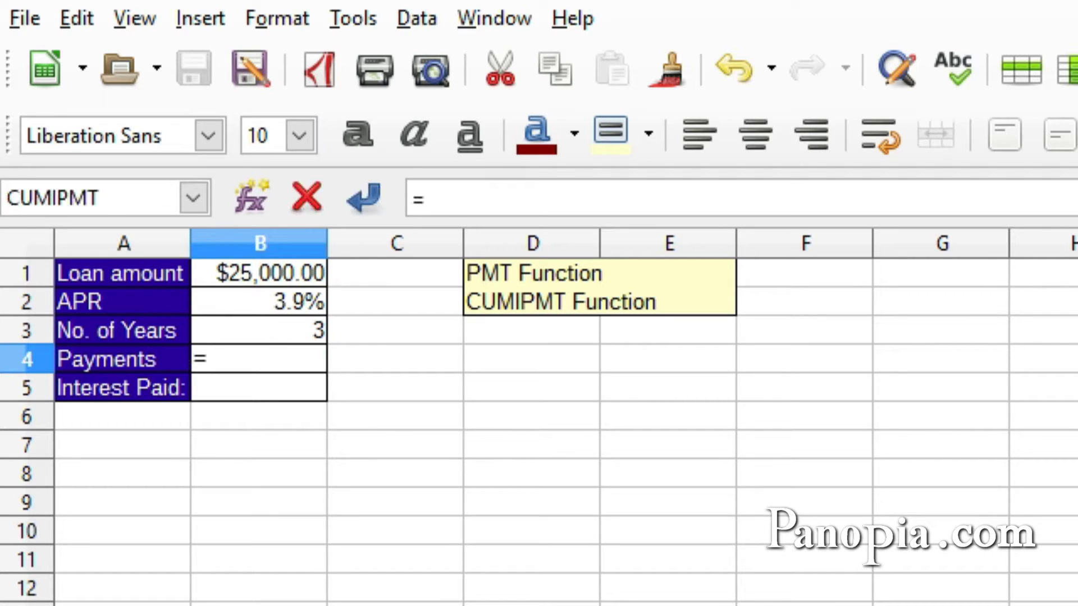
type("pmt")
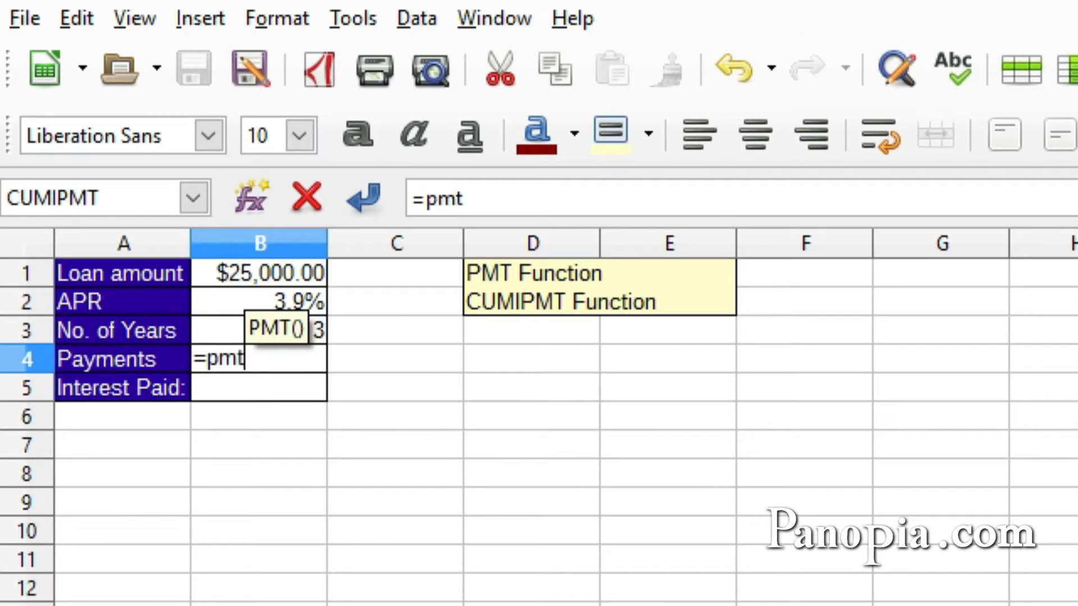
key("Return")
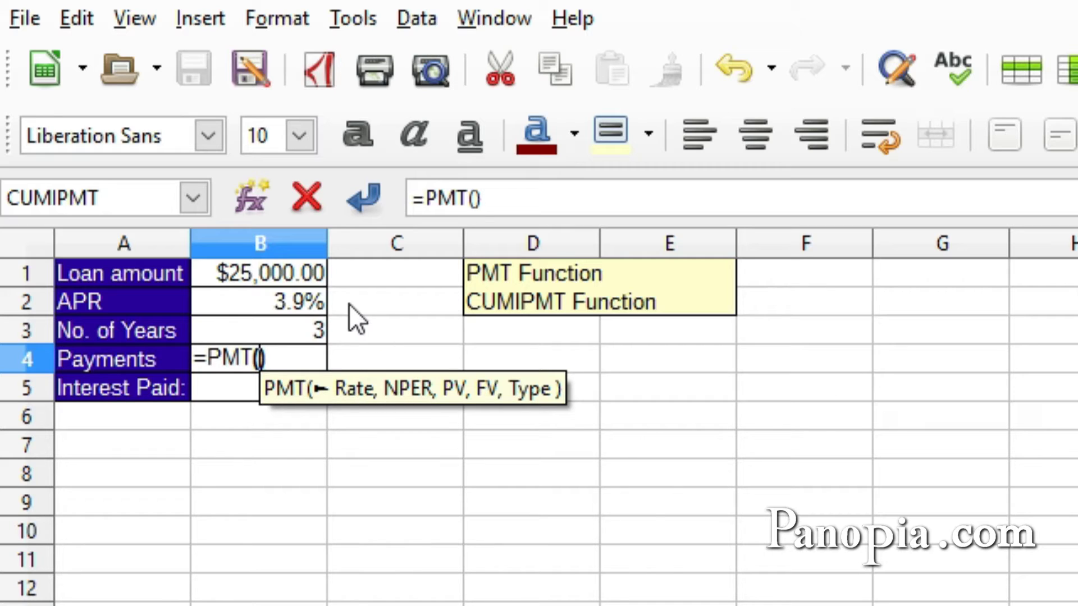
left_click(310, 304)
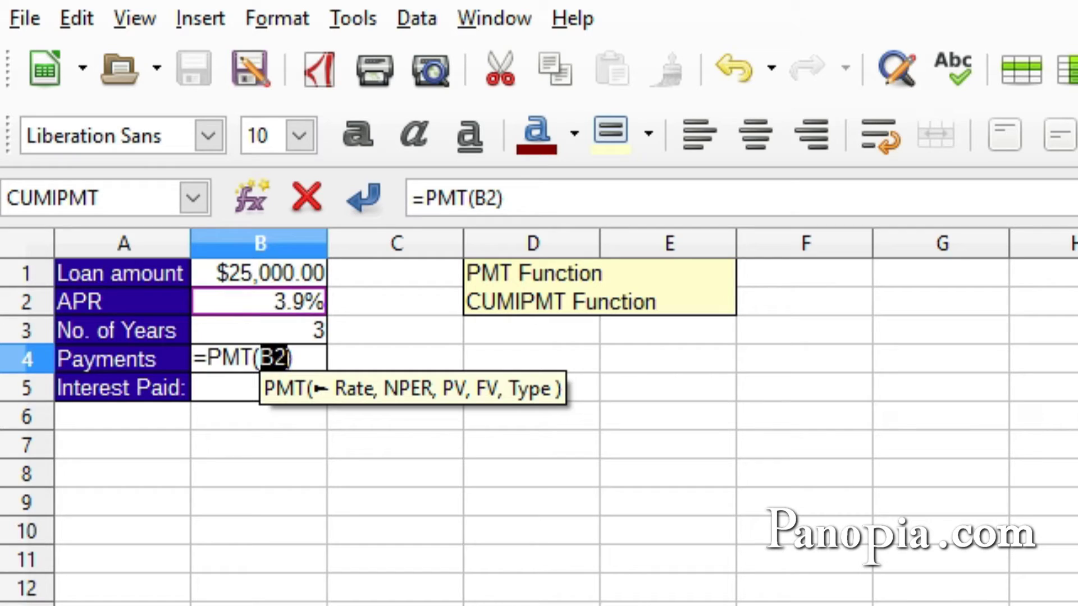
type("/")
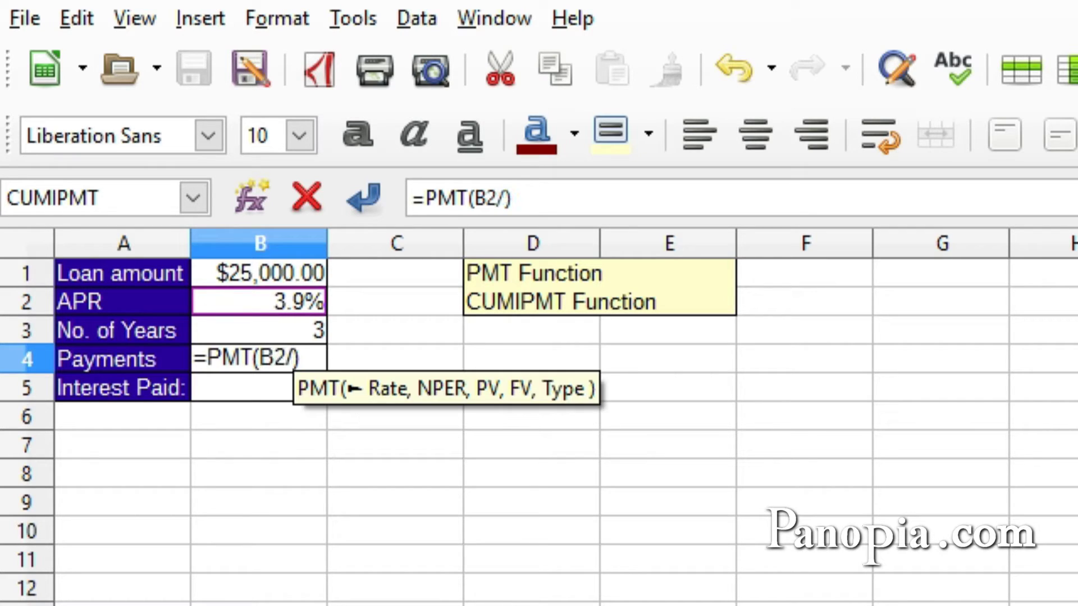
type("12")
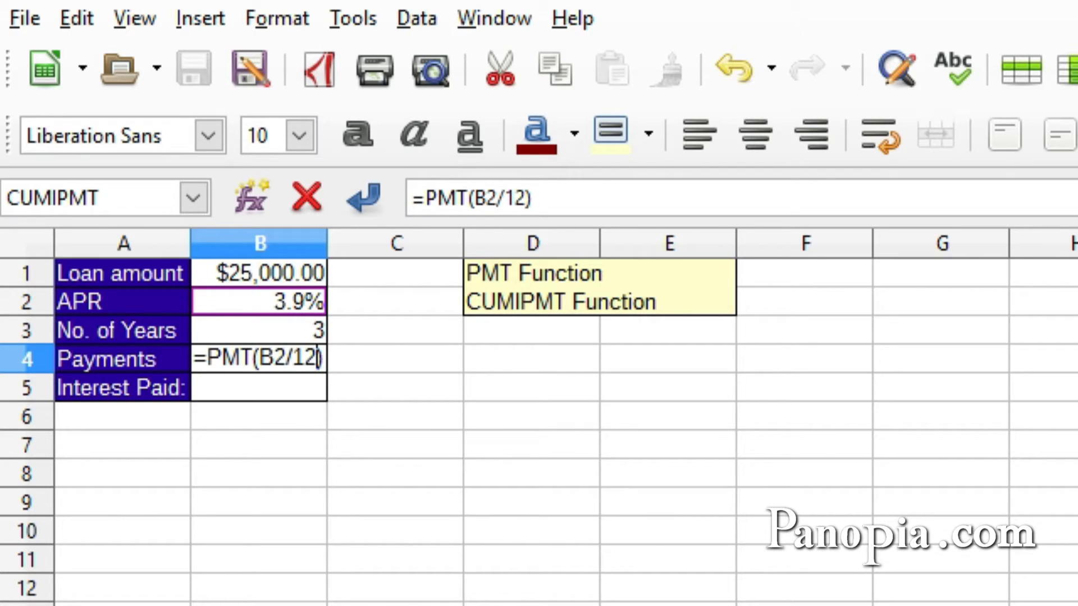
type(",")
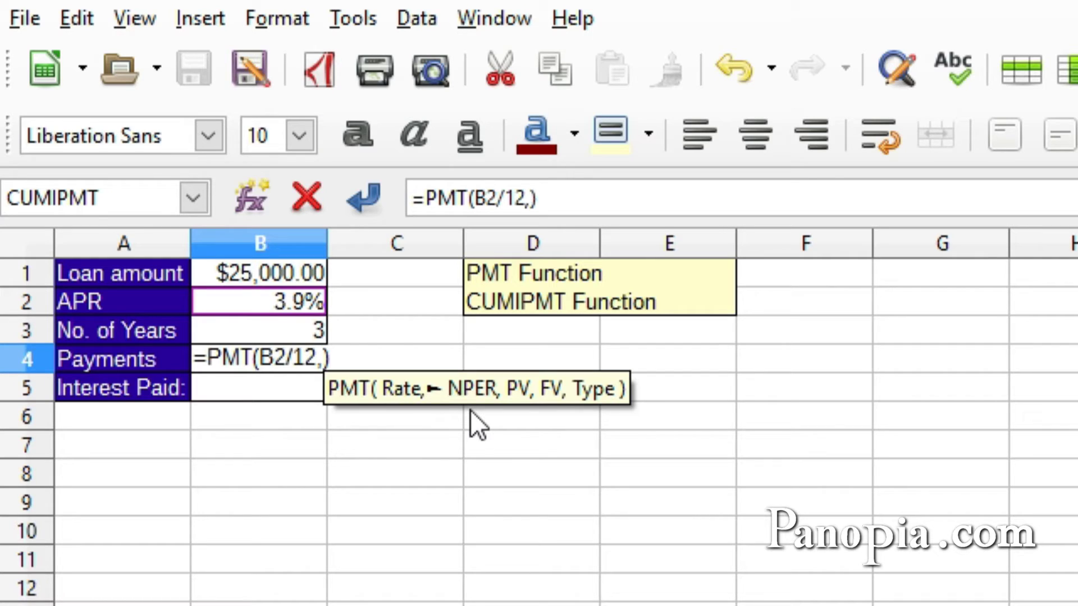
left_click(280, 329)
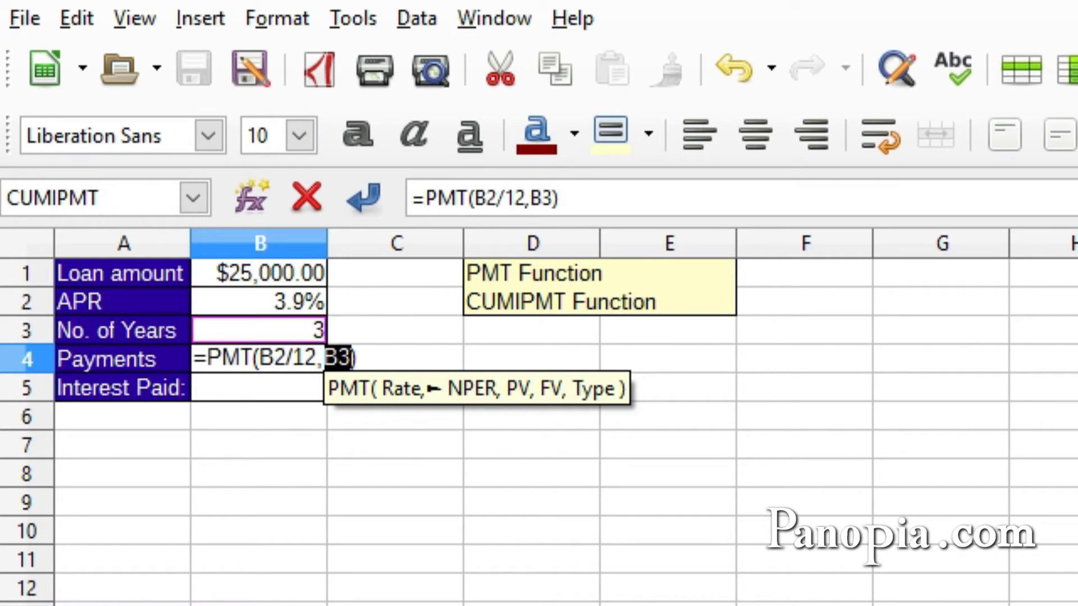
type("*")
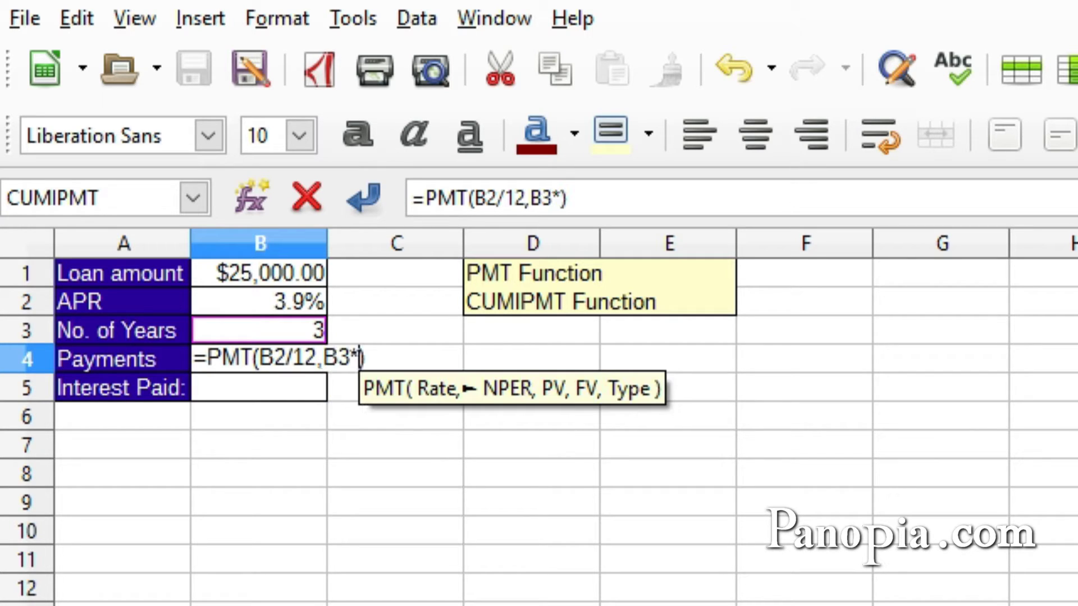
type("12")
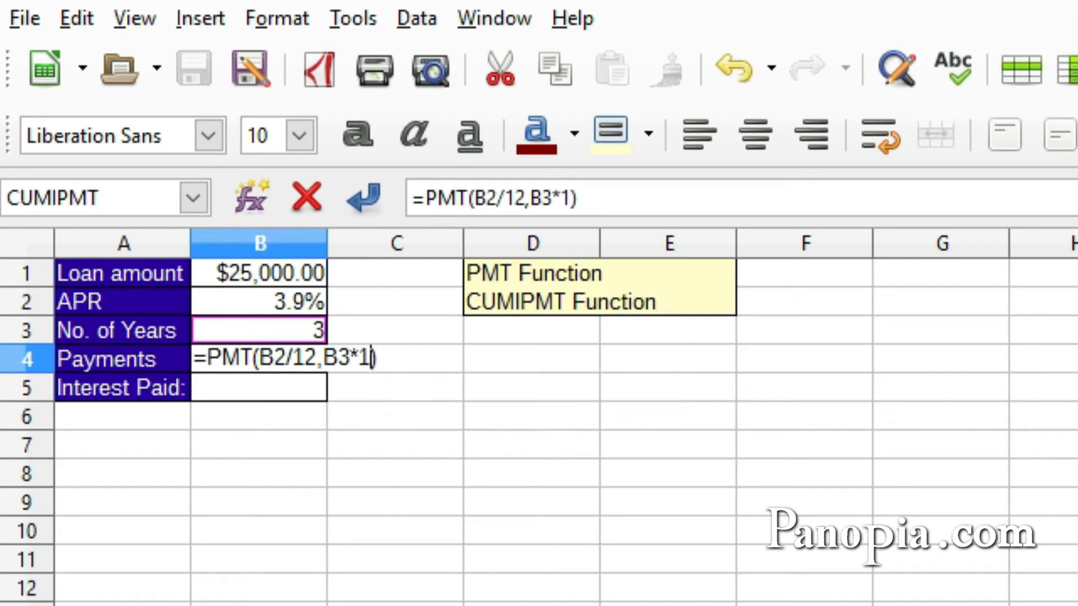
type(",")
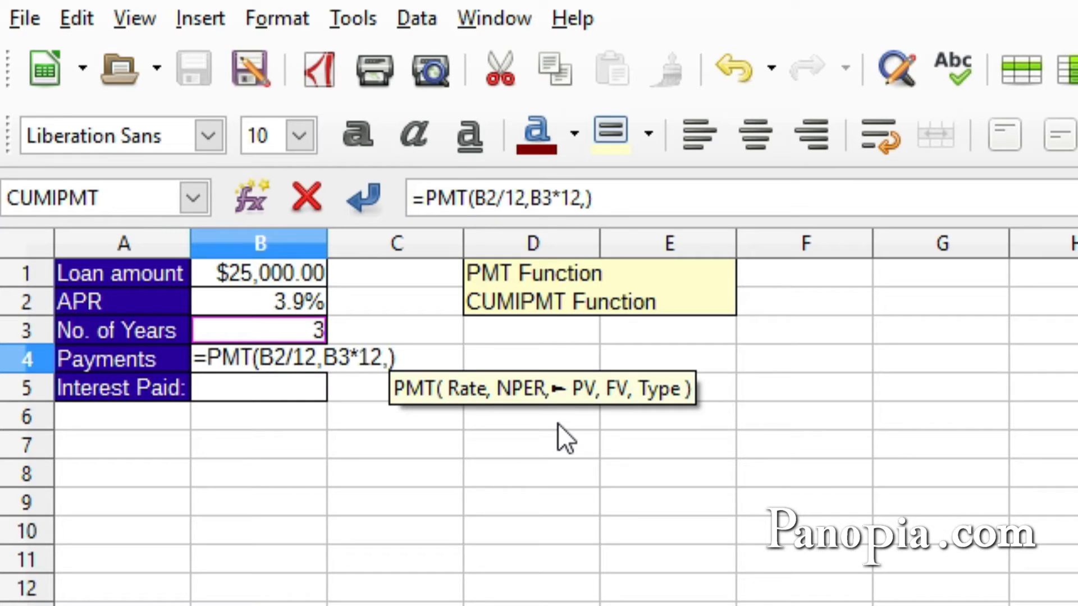
- Add B1 as the loan amount to complete =PMT(B2/12,B3*12,B1), showing -$736.99
left_click(269, 273)
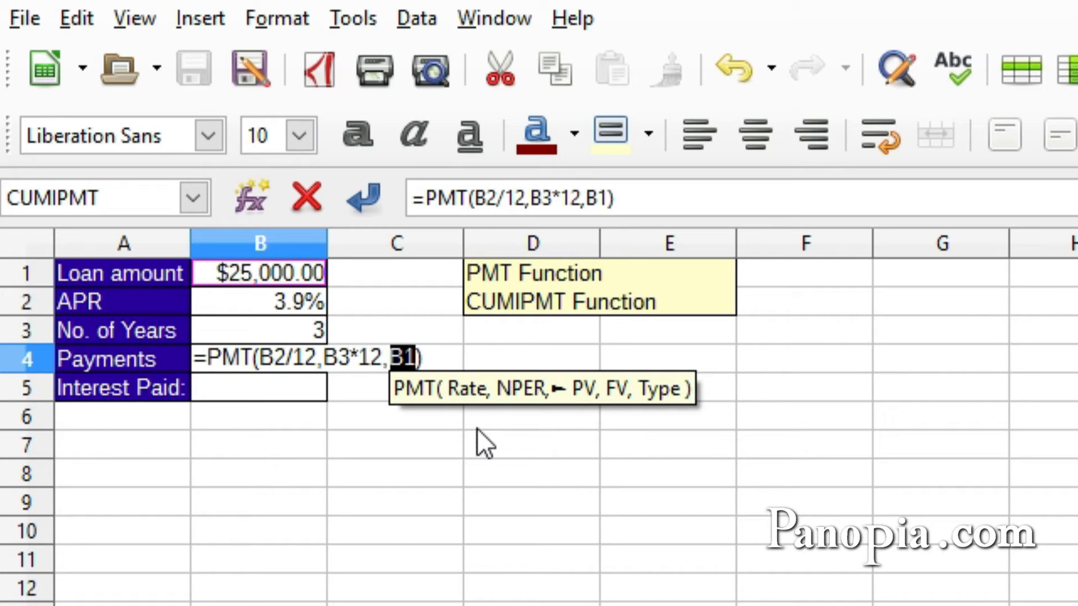
key("Return")
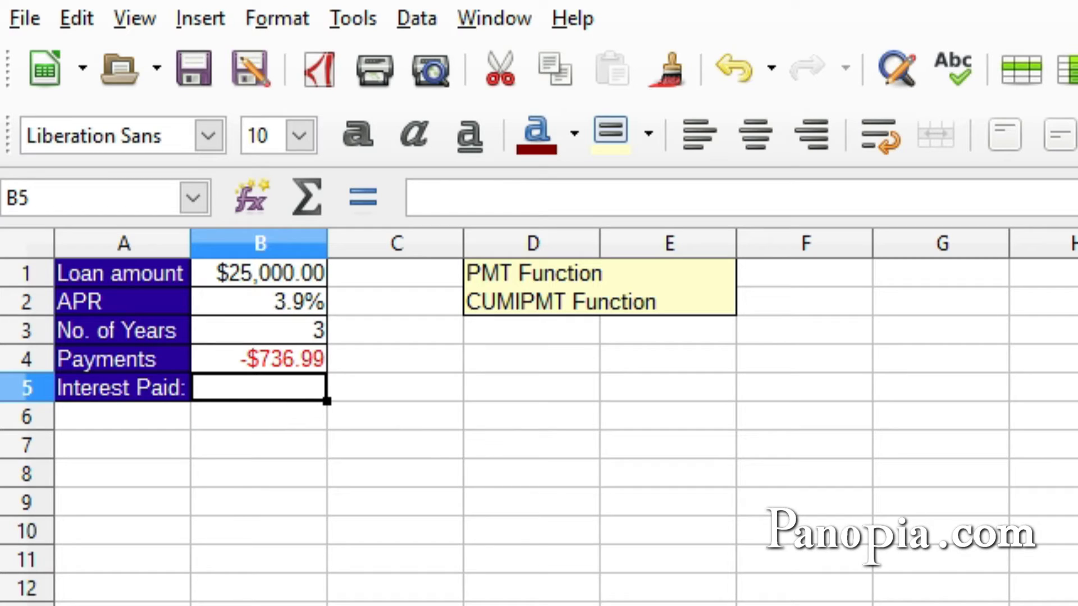
- In B5, start =CUMIPMT(B2/12,B3*12,B1 with the rate, periods and loan amount
type("=")
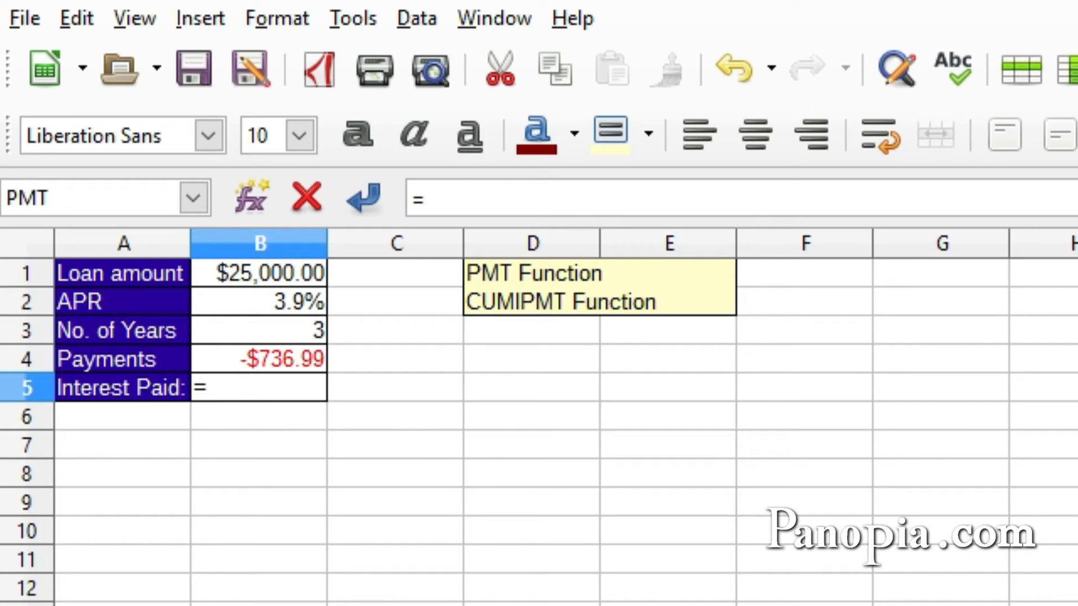
type("cumi")
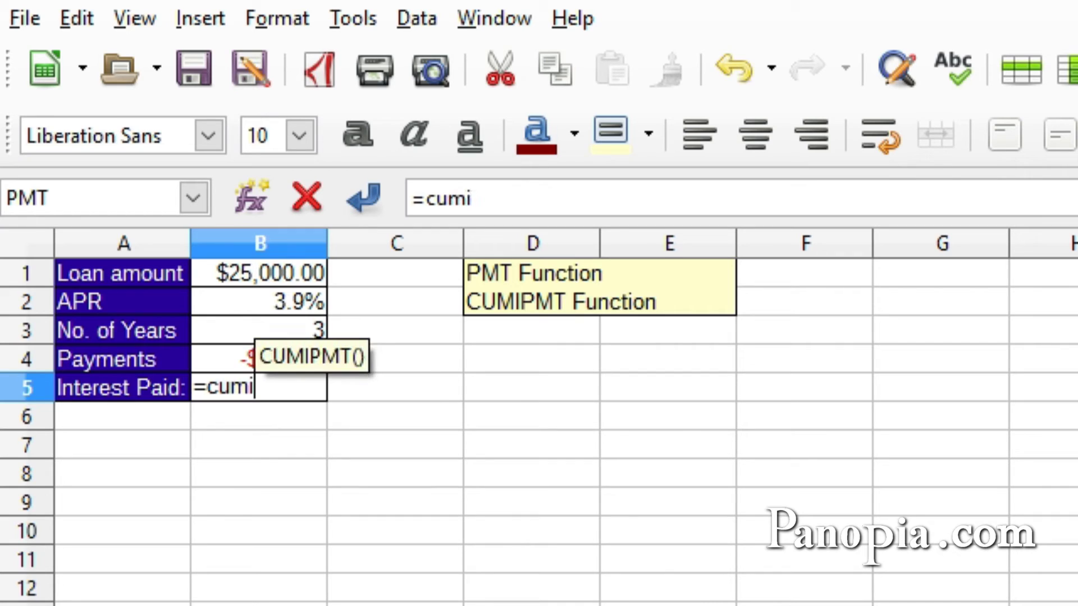
key("Return")
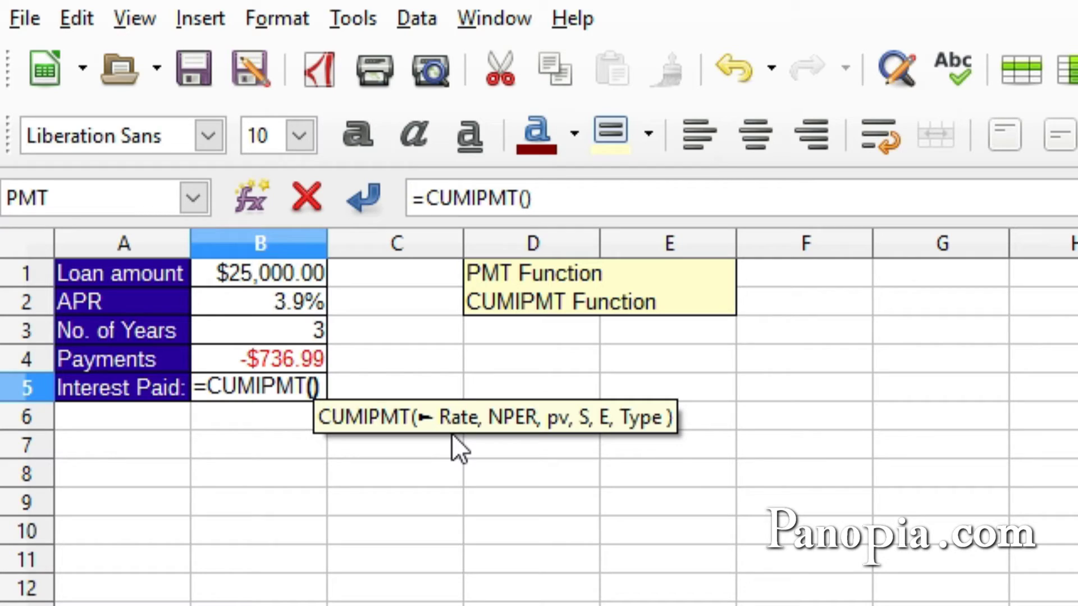
left_click(305, 298)
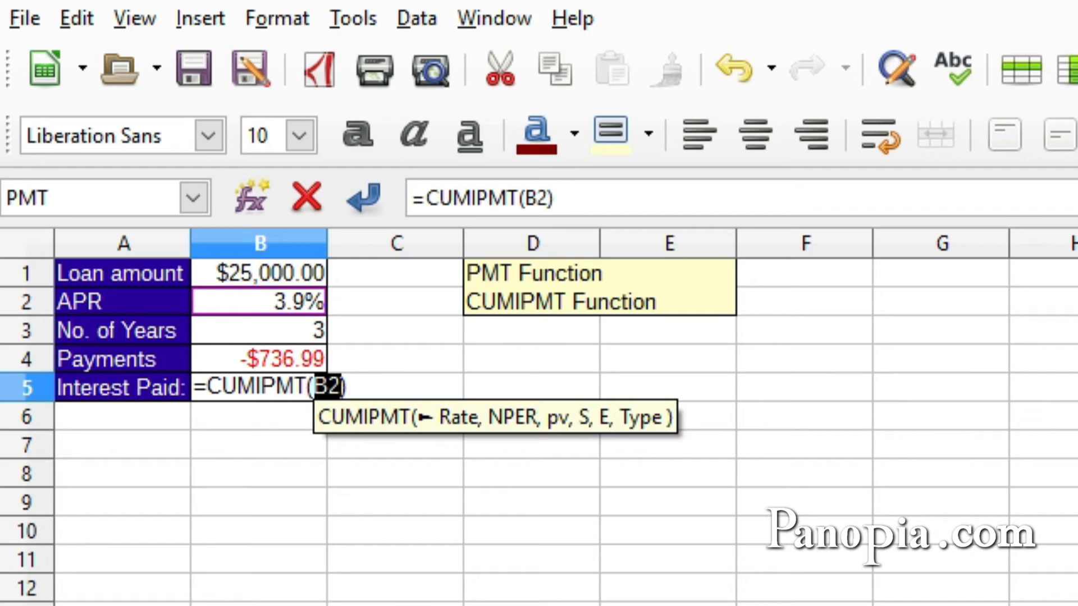
type("/")
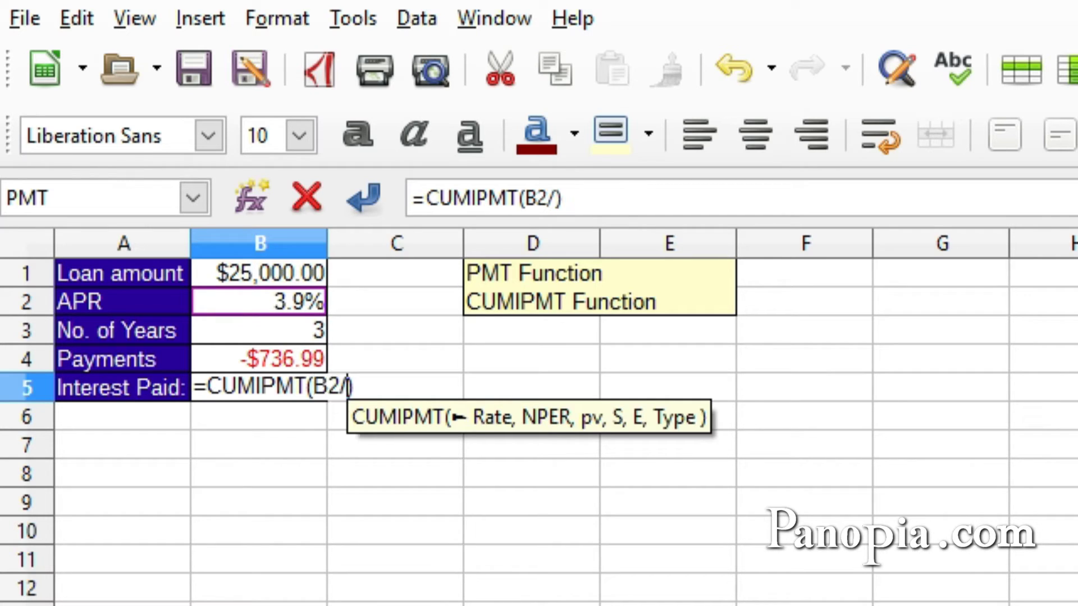
type("12")
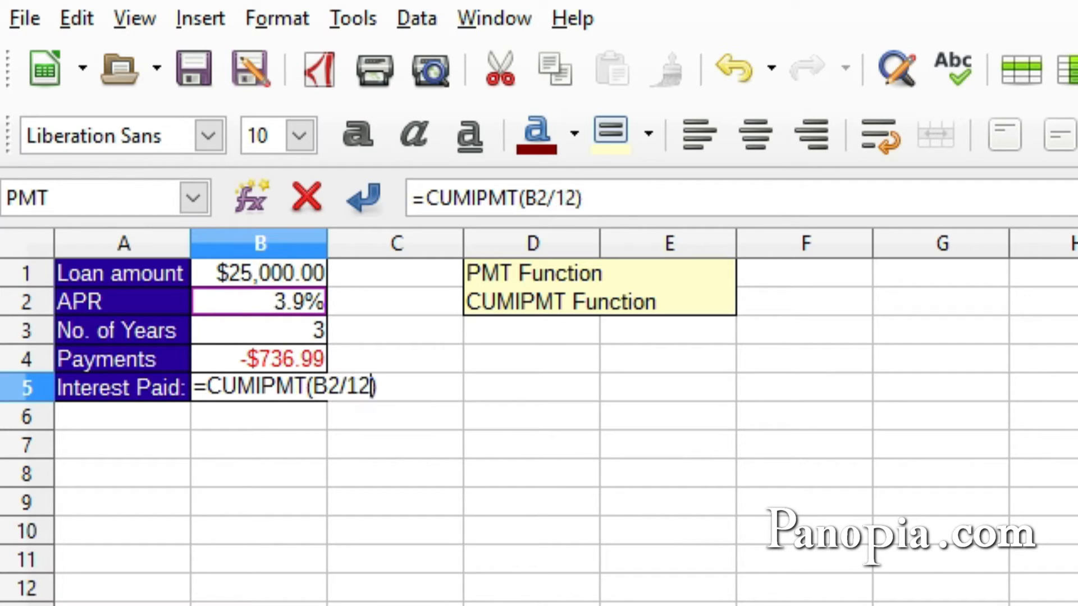
type(",")
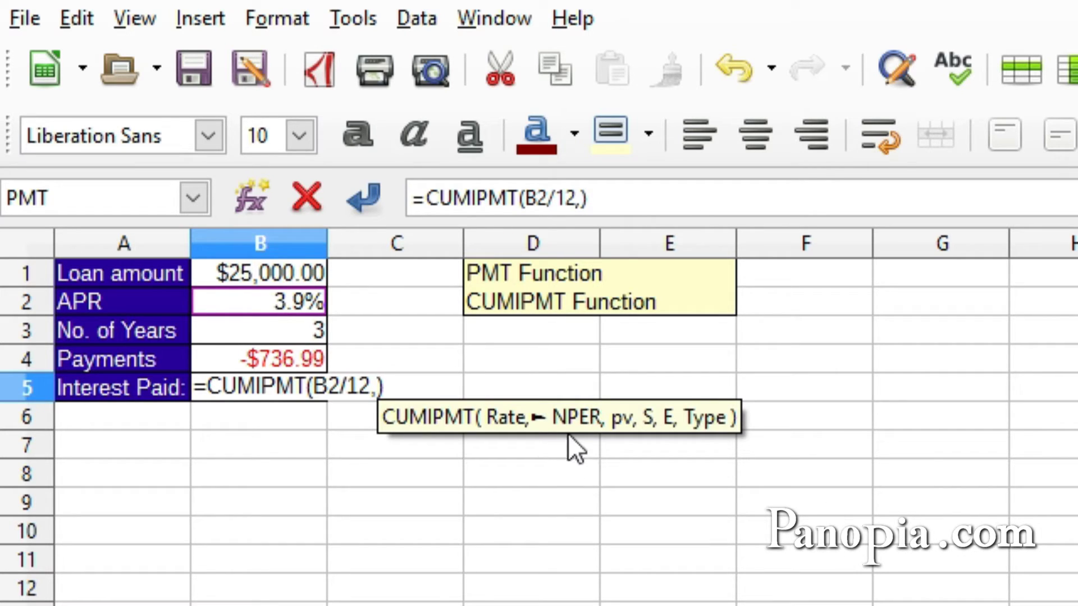
left_click(315, 325)
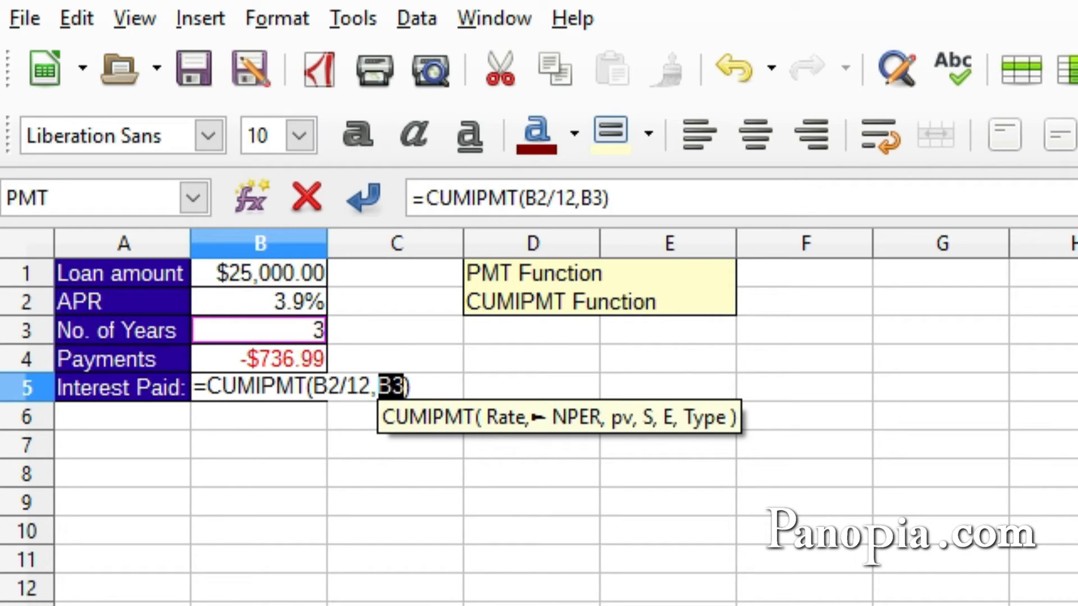
type("*1")
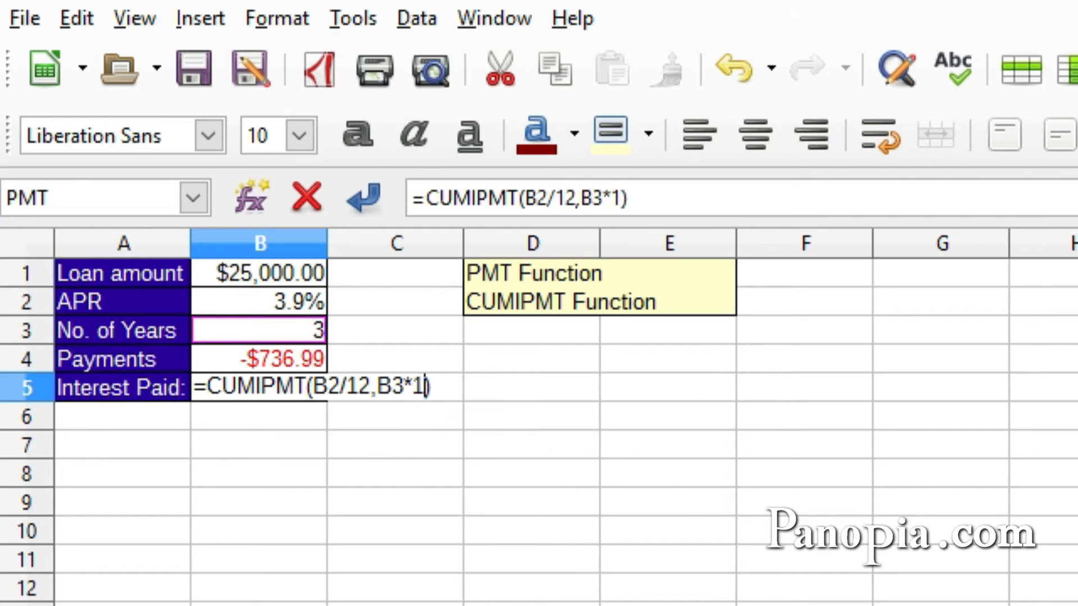
type("2,")
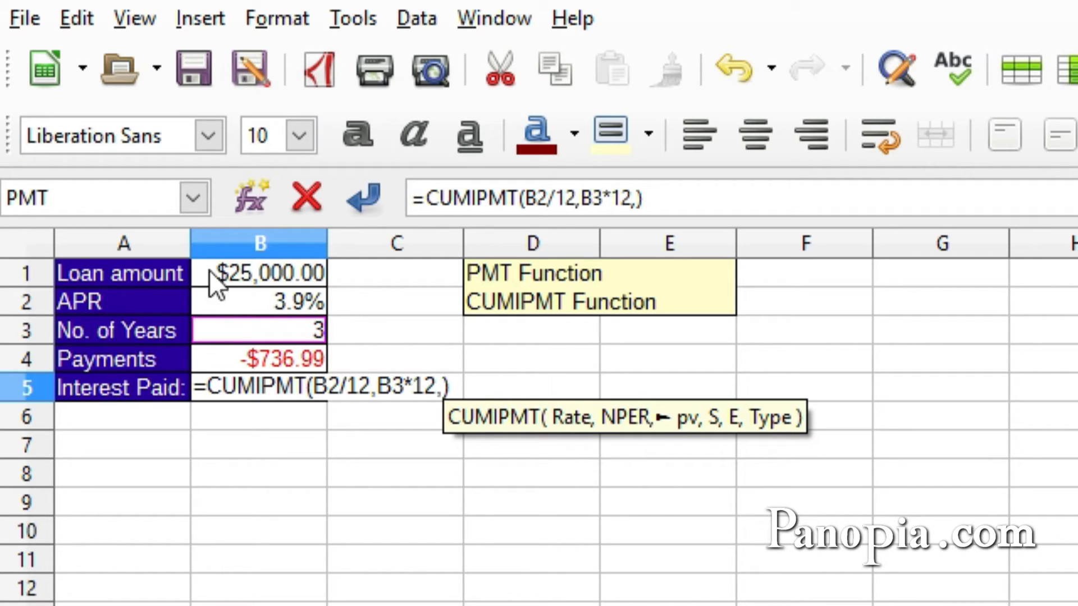
left_click(231, 280)
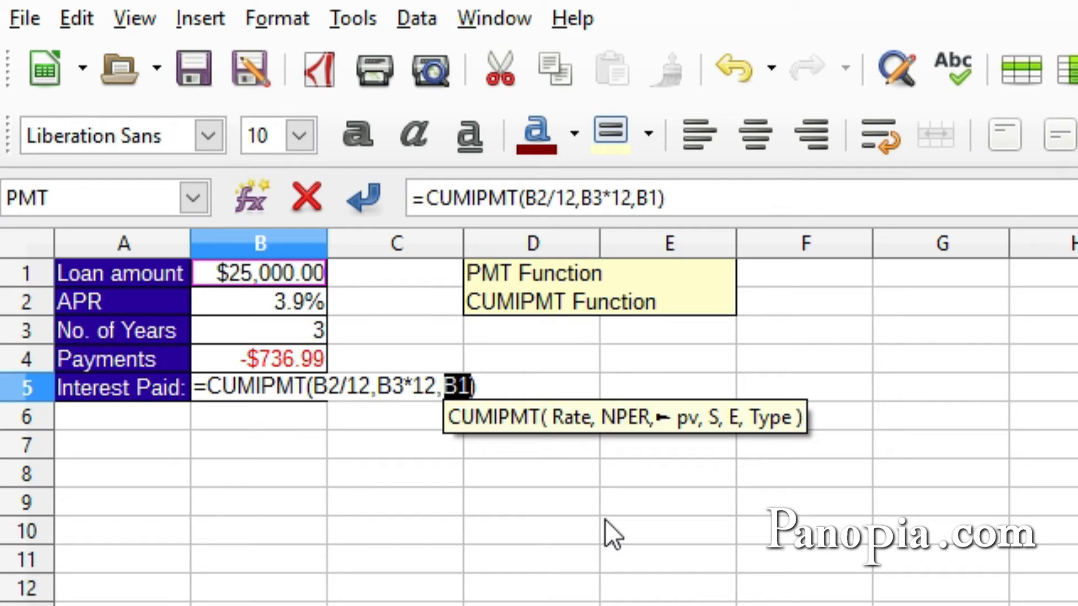
- Finish B5 as =CUMIPMT(B2/12,B3*12,B1,1,B3*12,0), totalling -$1,531.57 interest
type(",")
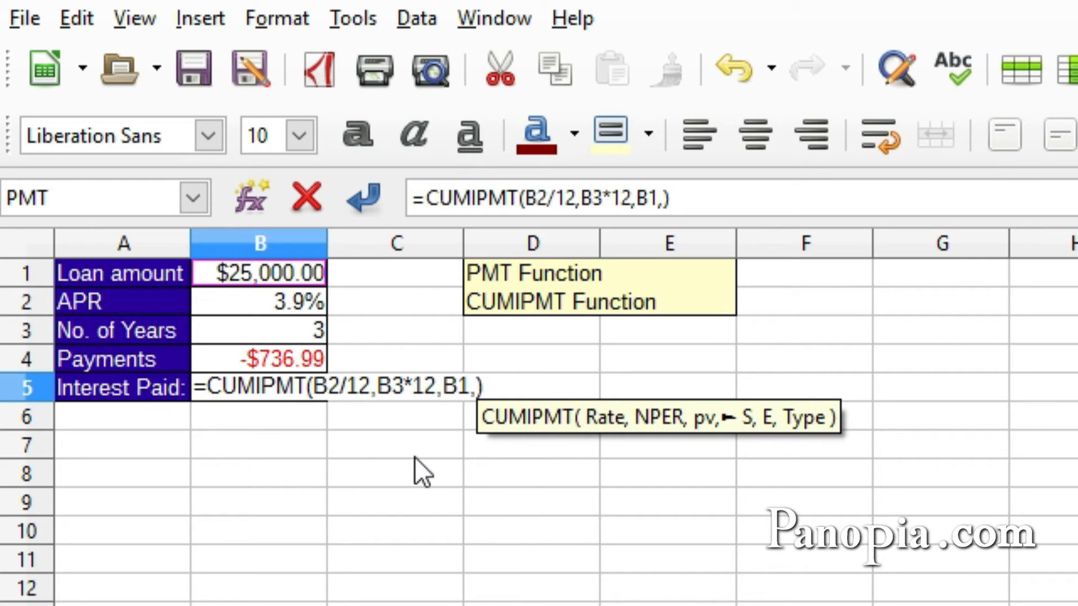
type("1")
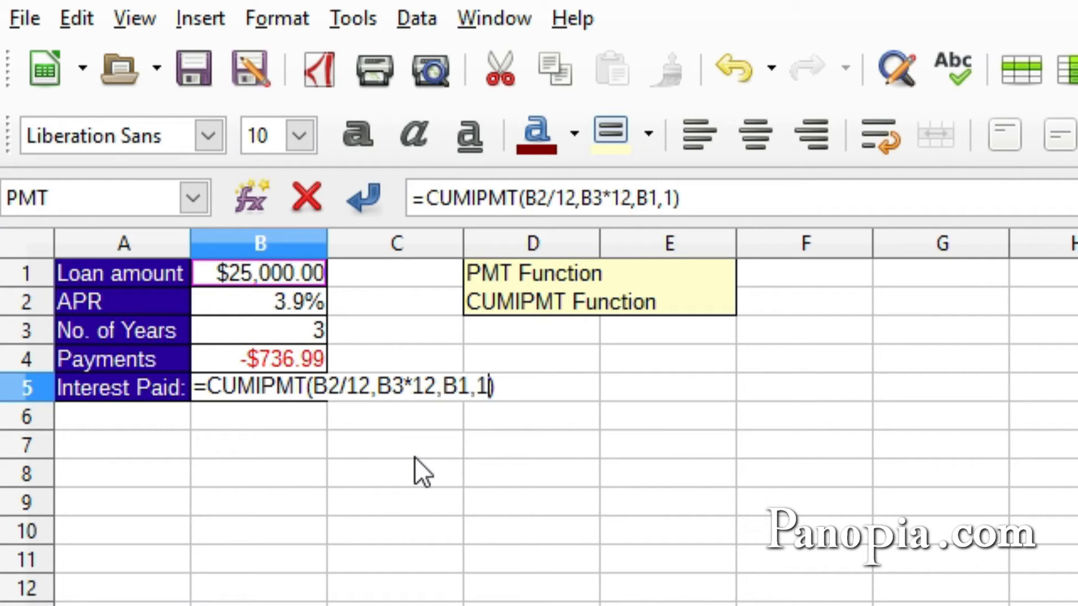
type(",")
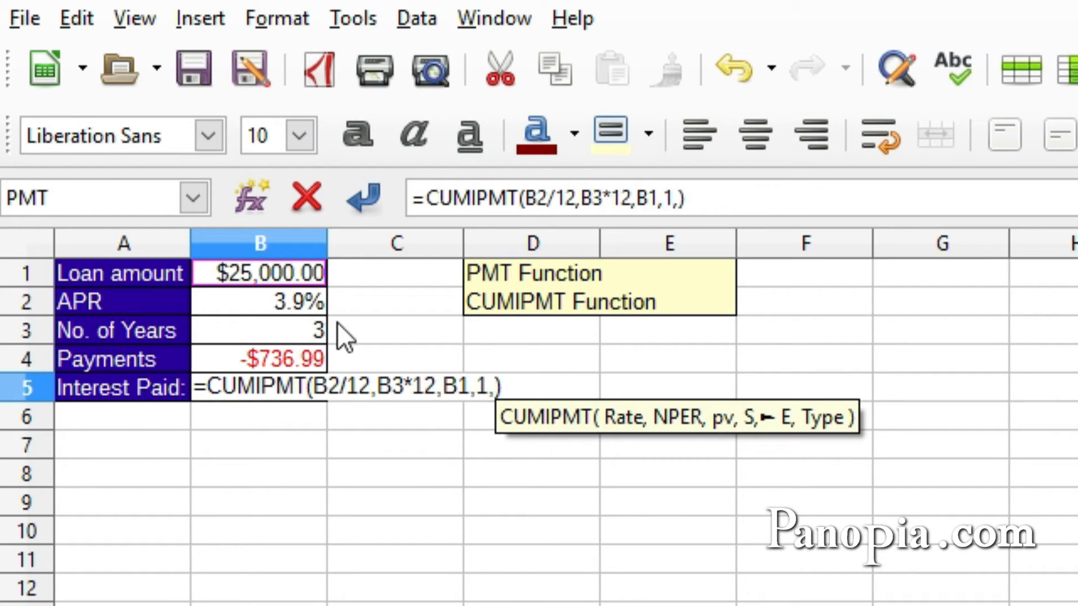
left_click(297, 331)
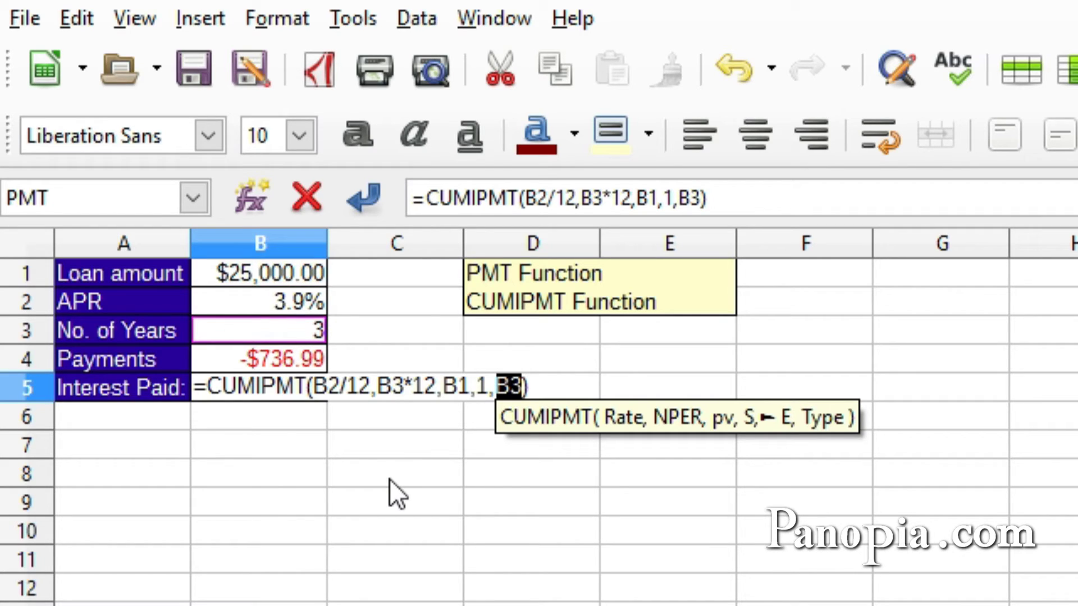
type("*")
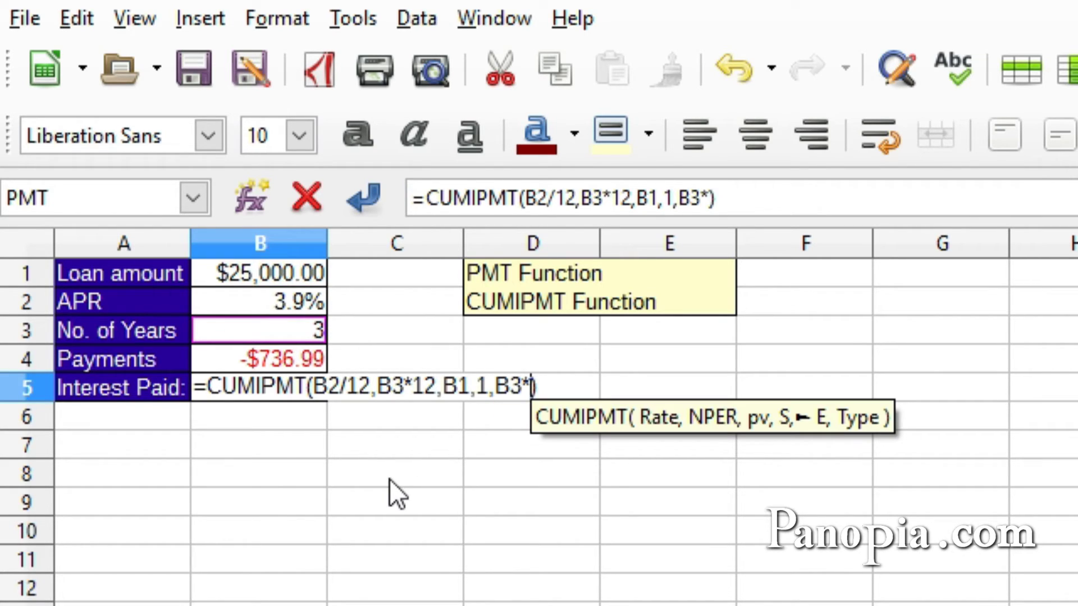
type("12,")
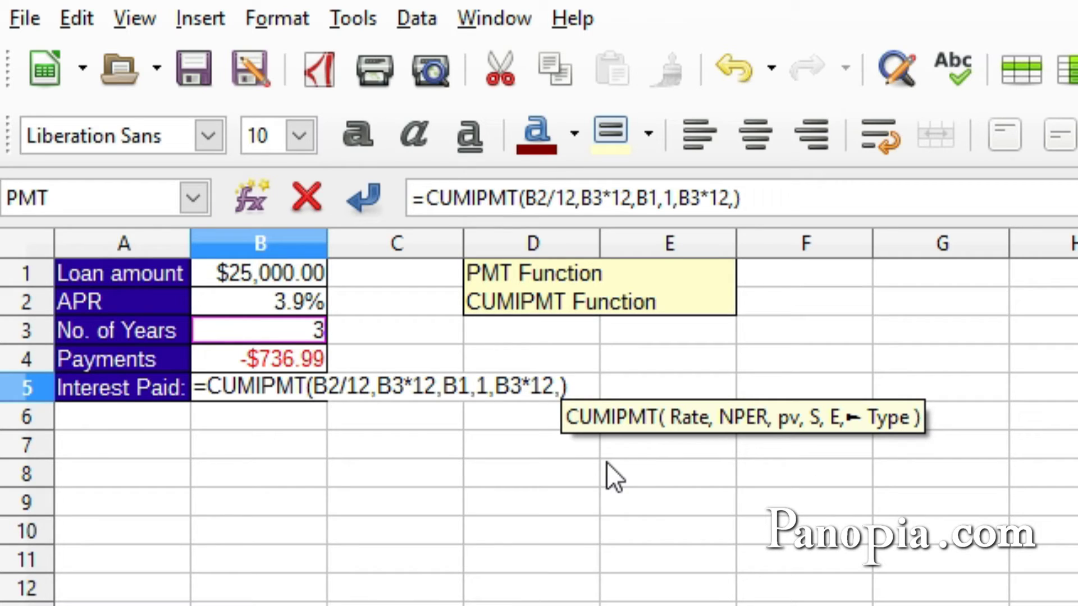
type("0")
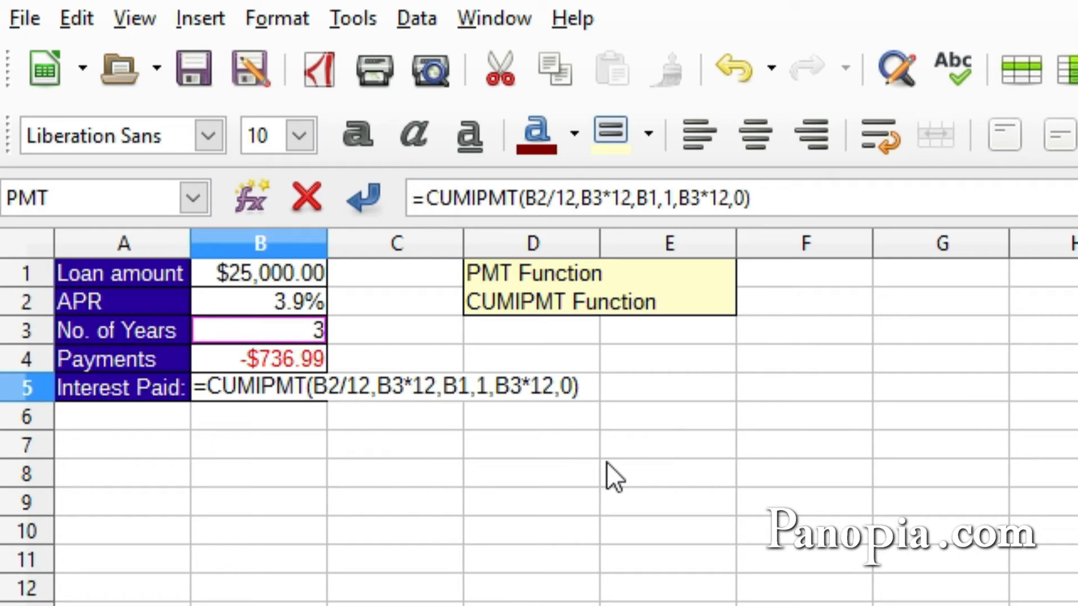
key("Return")
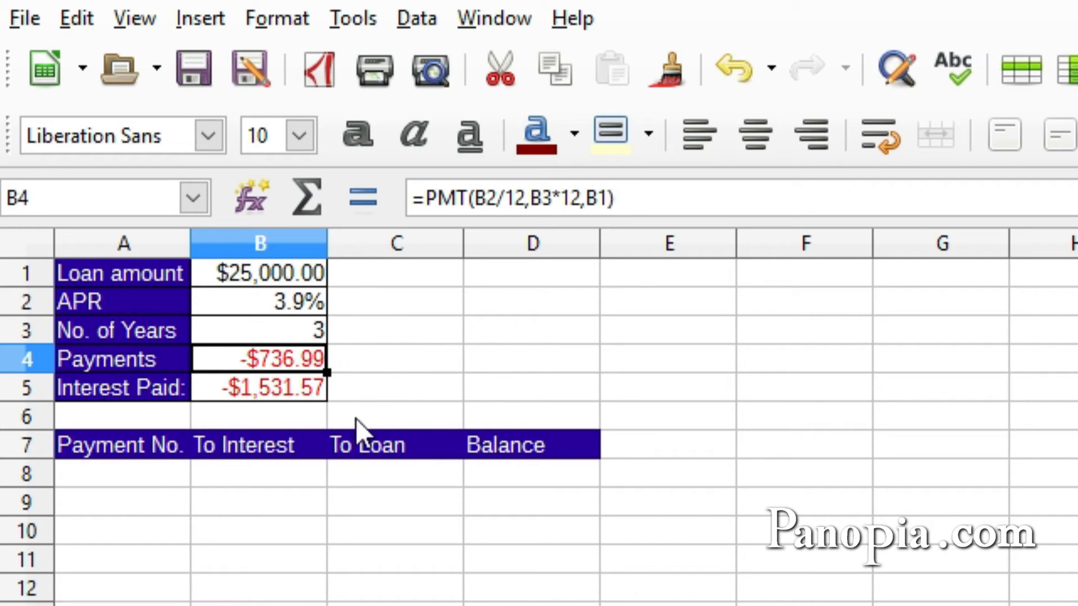
- Enter 1 in A9 and fill down to A44 for payment numbers 1 to 36
left_click(131, 502)
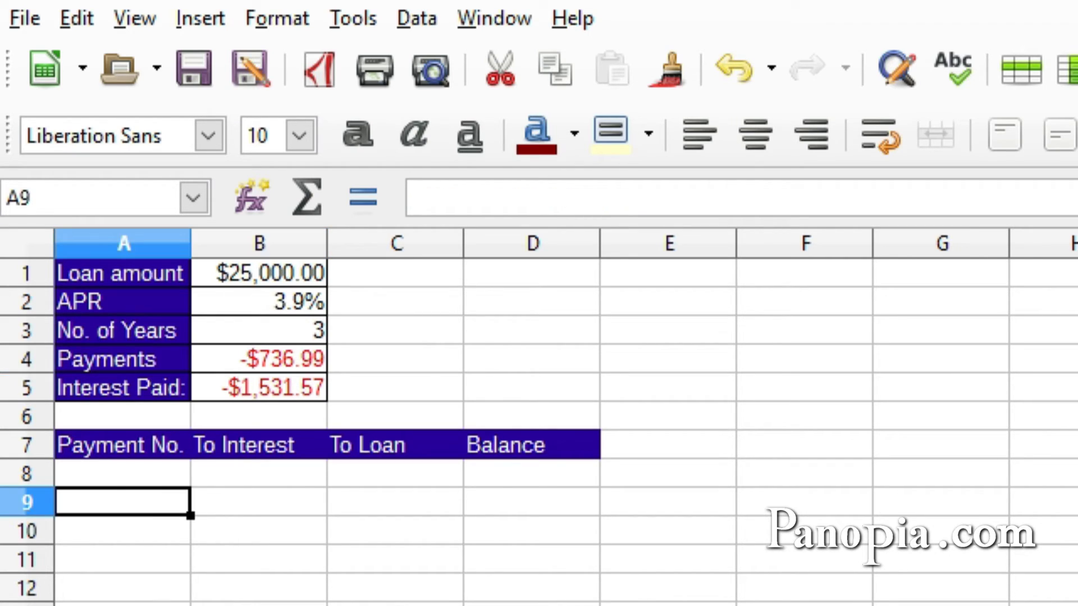
type("1")
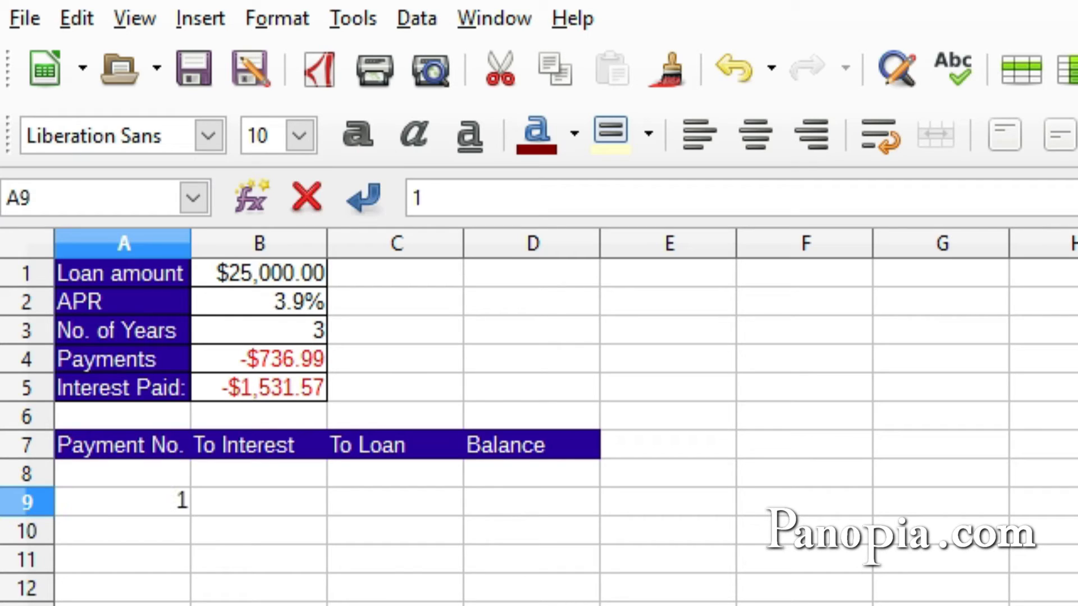
key("Return")
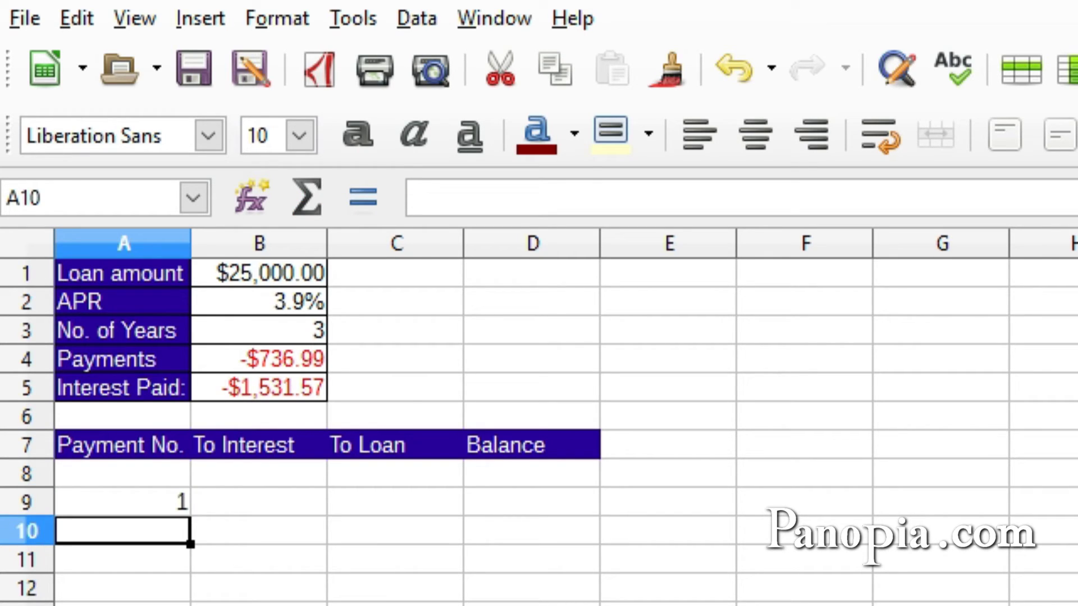
left_click(138, 506)
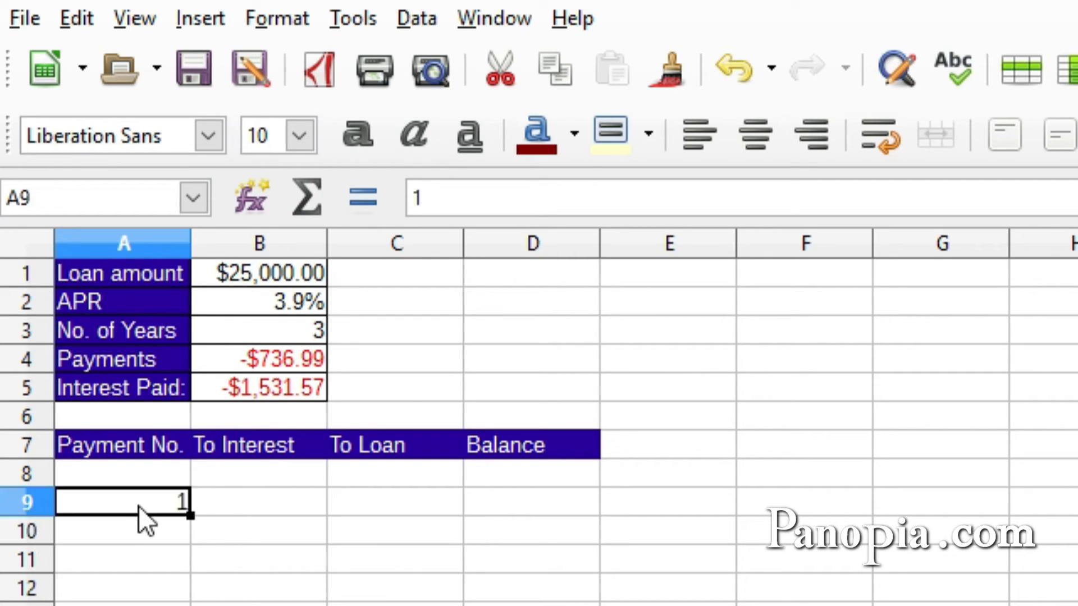
left_click_drag(187, 515, 162, 540)
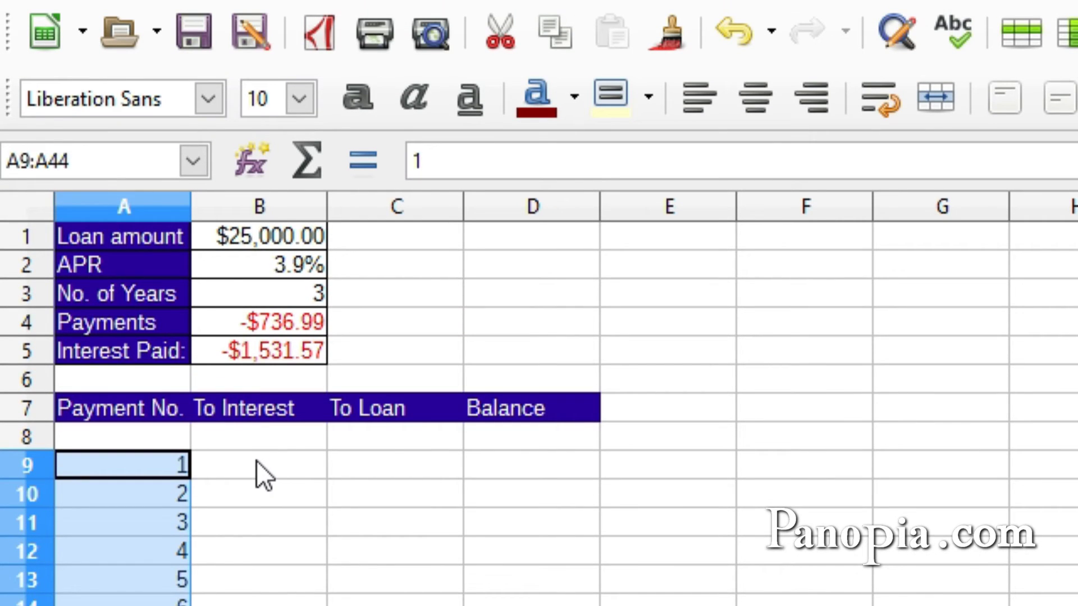
left_click(512, 440)
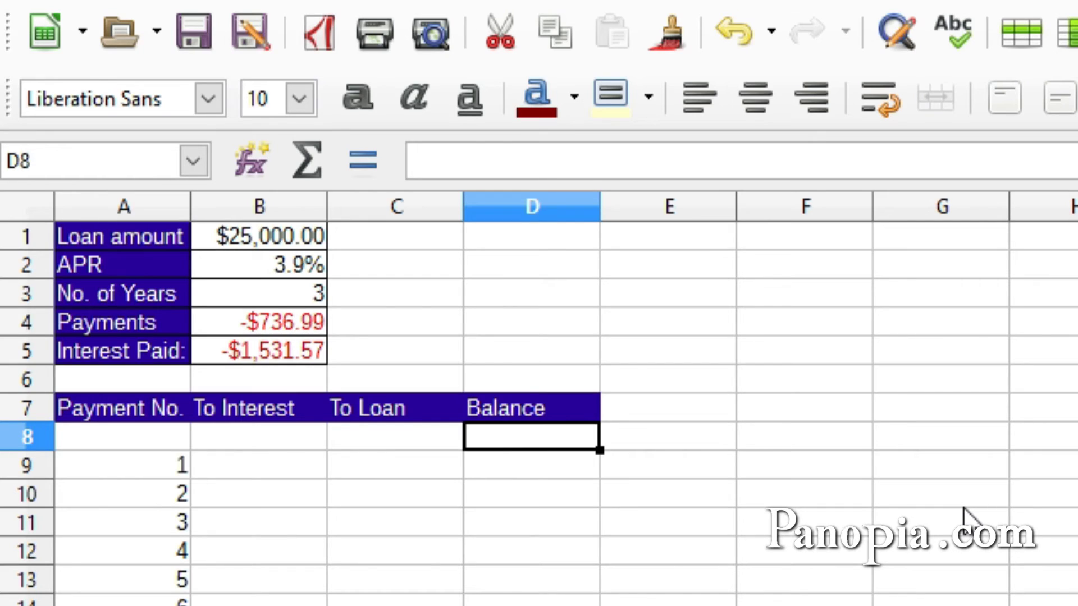
- Set D8 to =B1 so the opening balance shows $25,000.00
type("=")
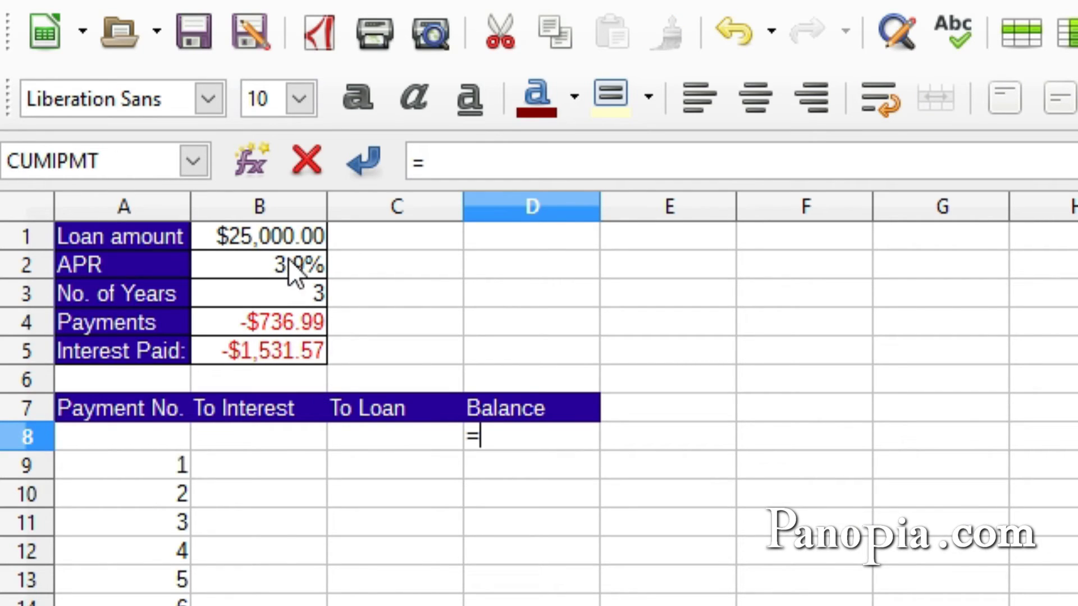
left_click(275, 241)
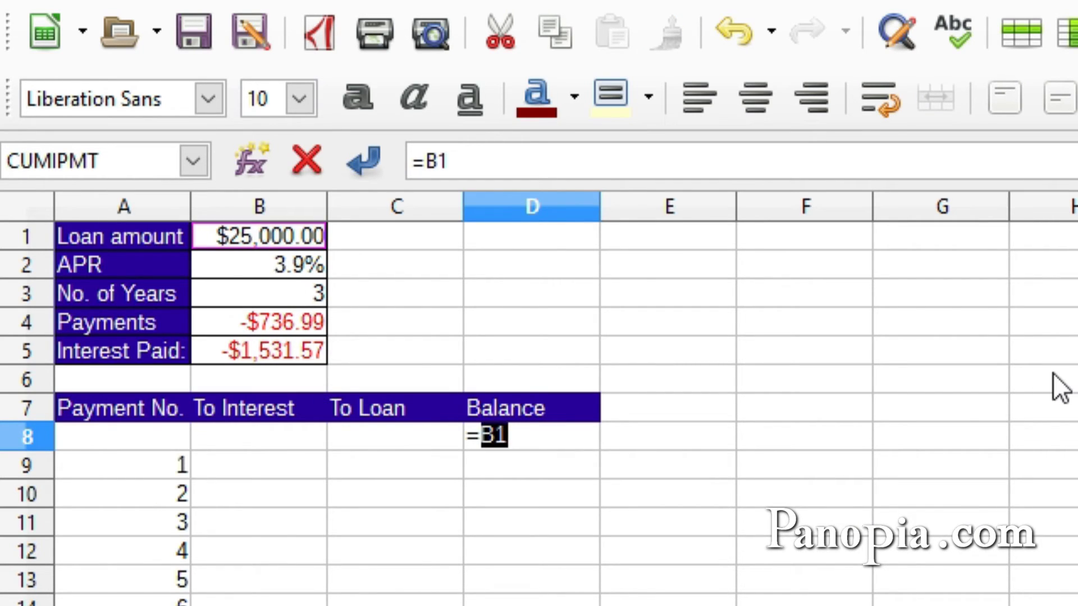
key("Return")
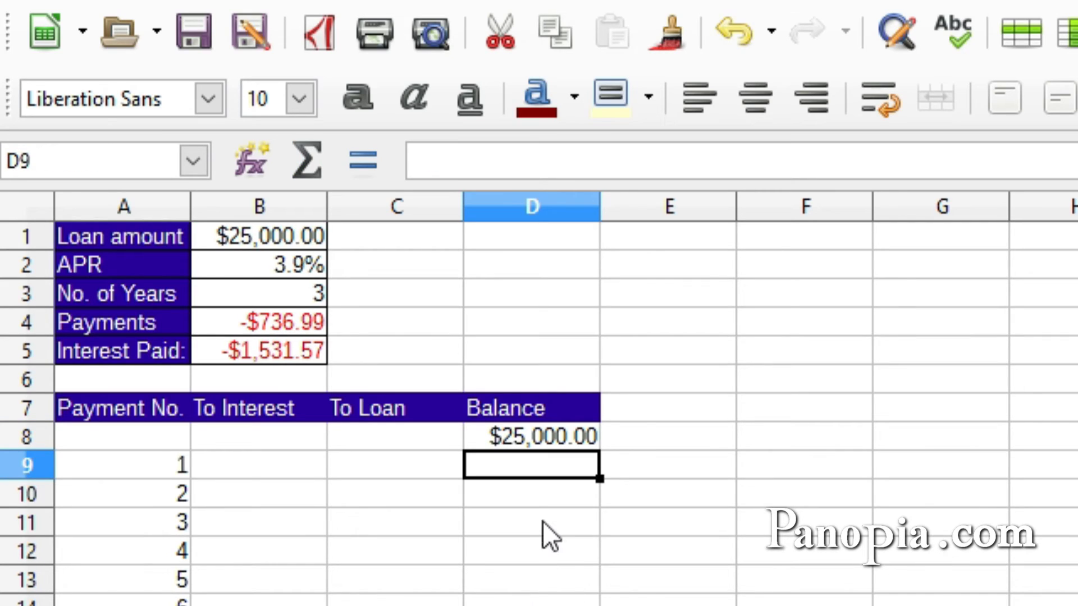
left_click(292, 463)
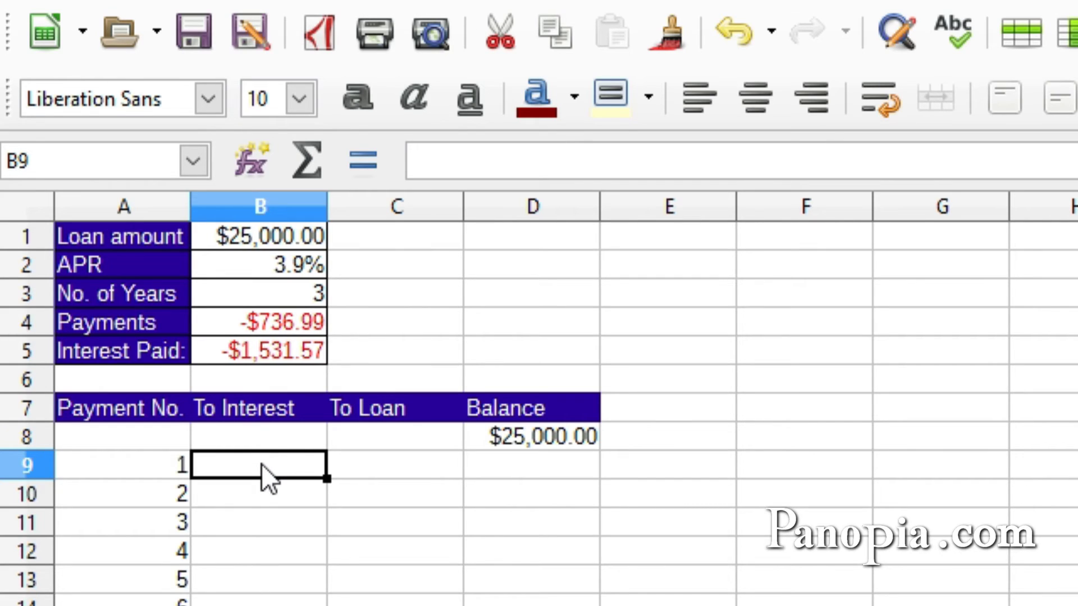
- Enter =D8*$B$2/12 in B9 for the first interest amount, $81.25
type("=")
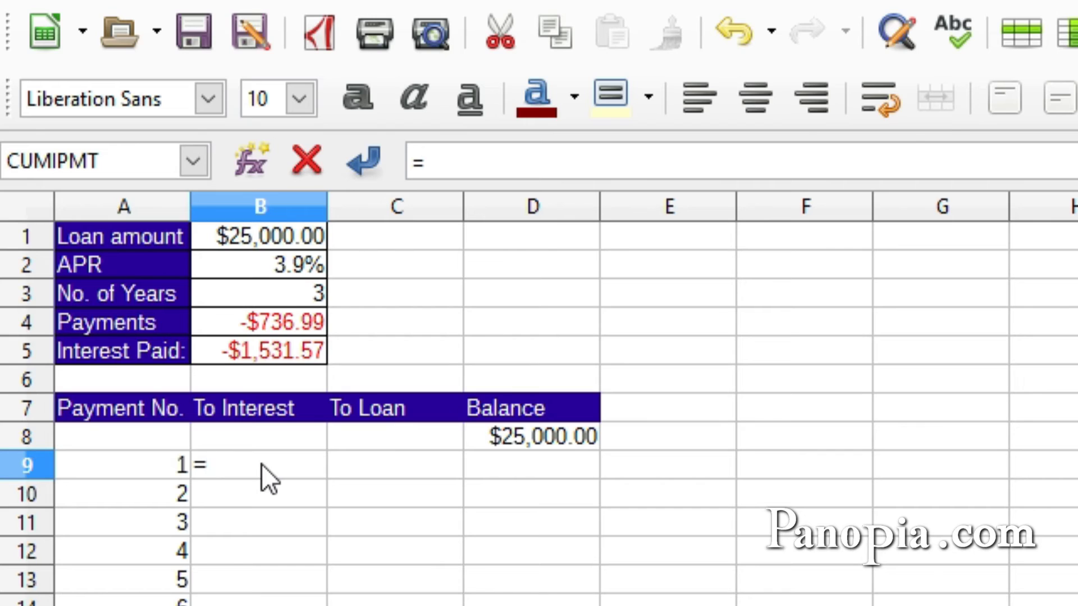
left_click(504, 441)
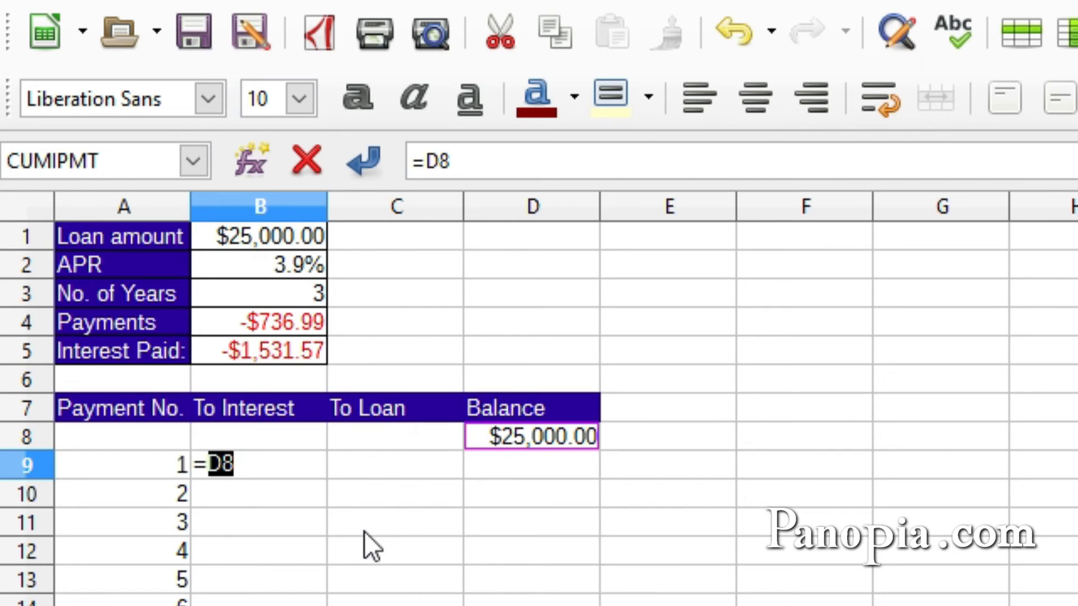
type("*")
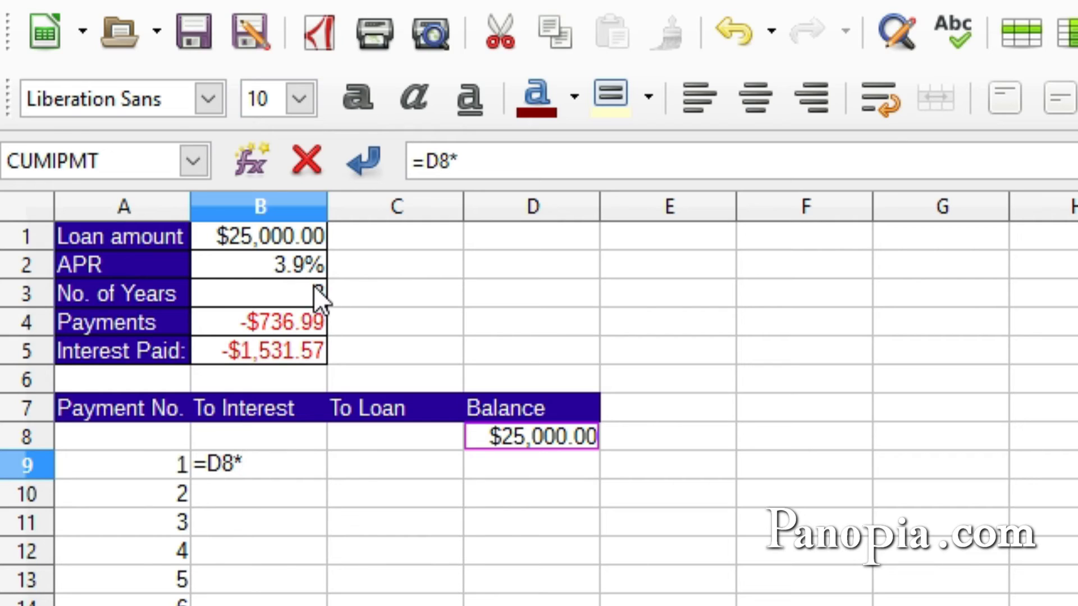
left_click(298, 259)
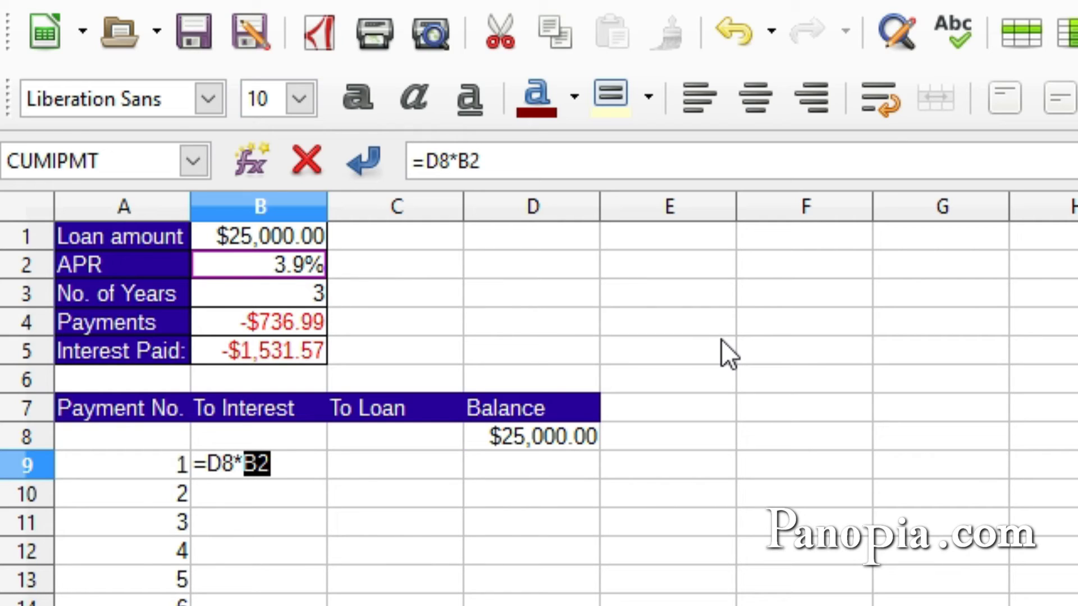
key("F4")
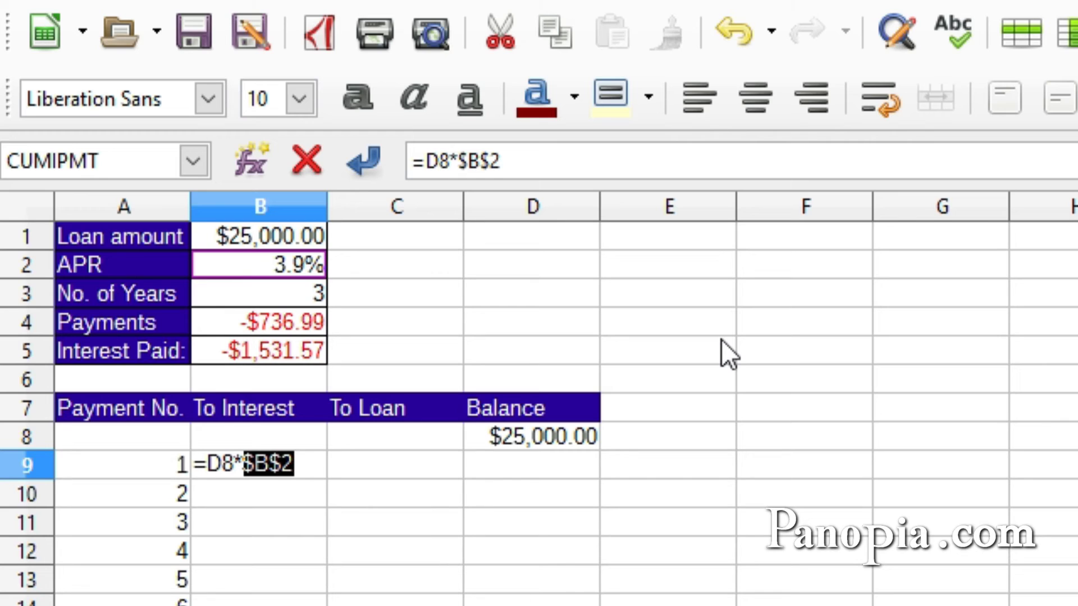
type("/")
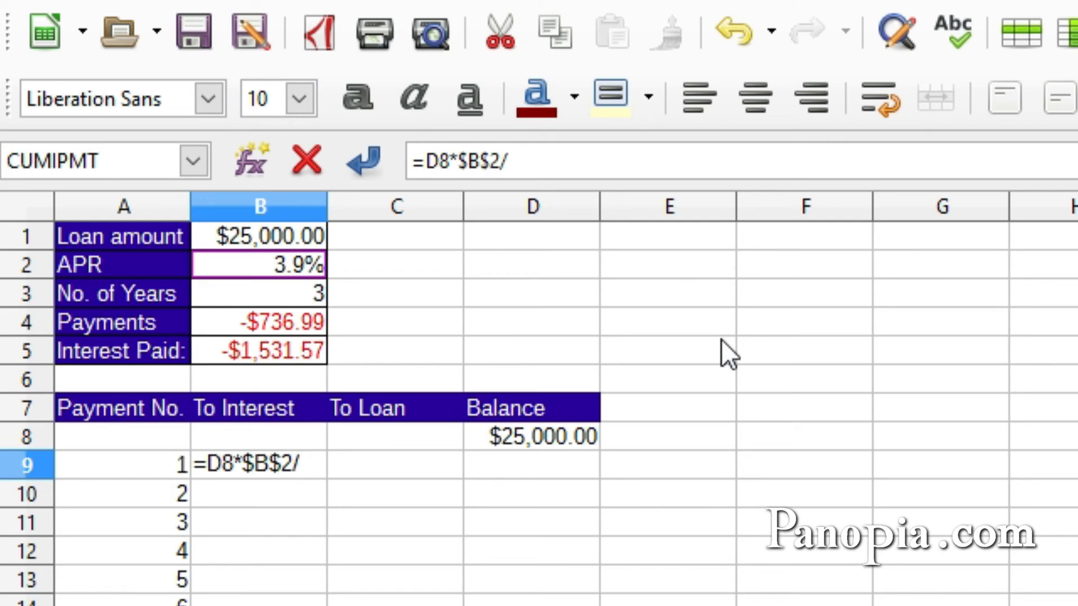
type("12")
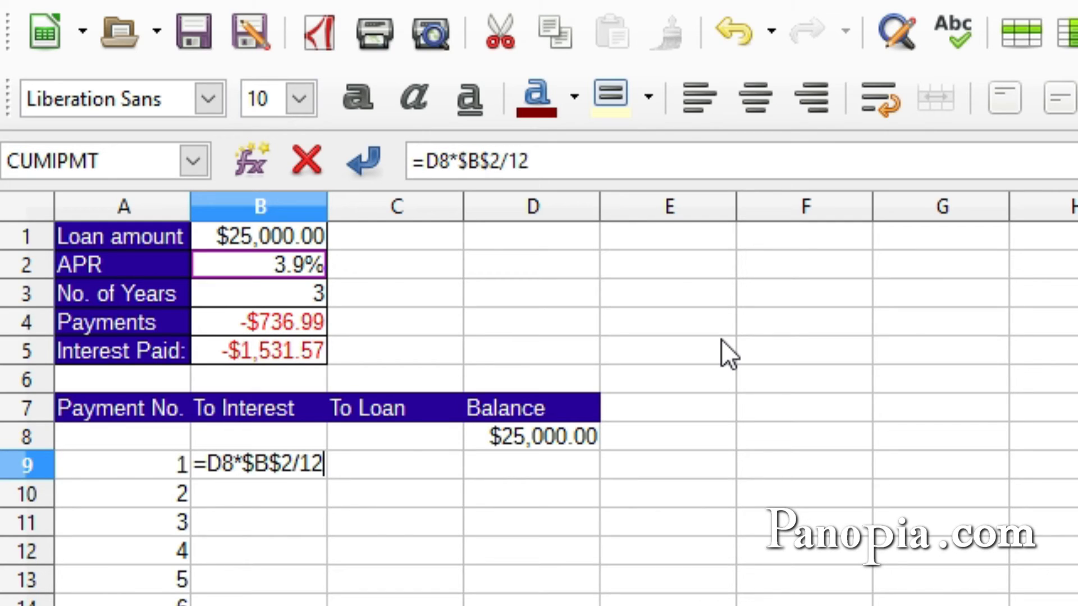
key("Return")
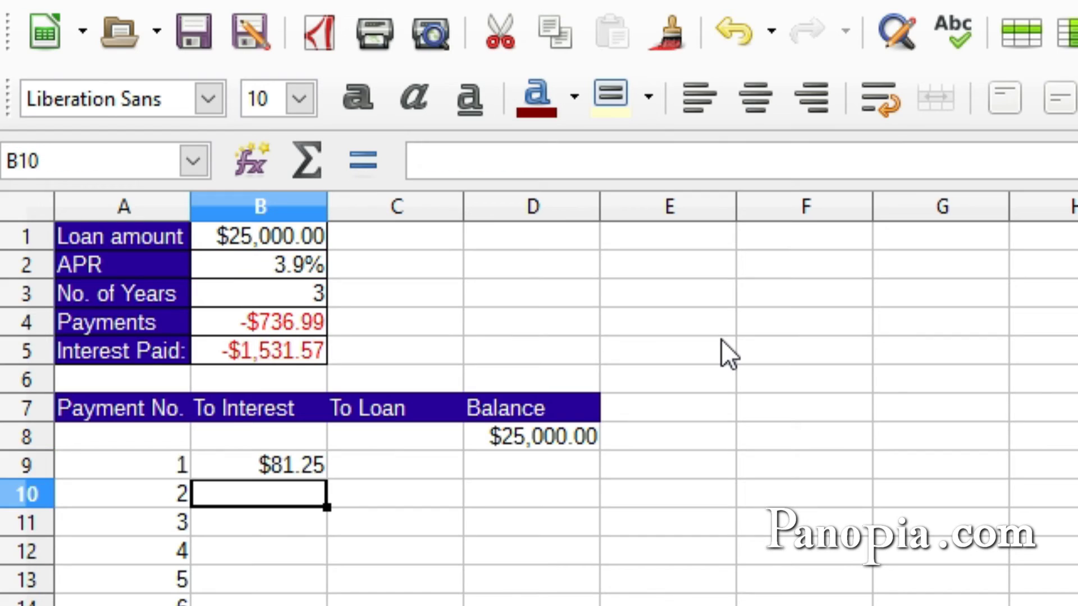
- Enter =-$B$4-B9 in C9 so the first payment puts $655.74 toward the loan
left_click(375, 477)
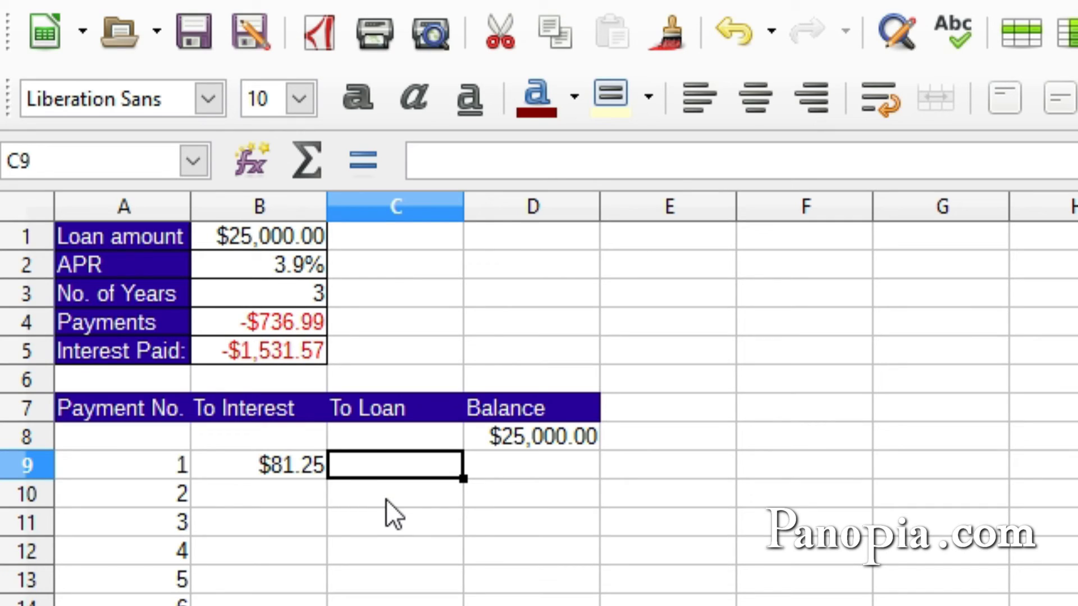
type("=")
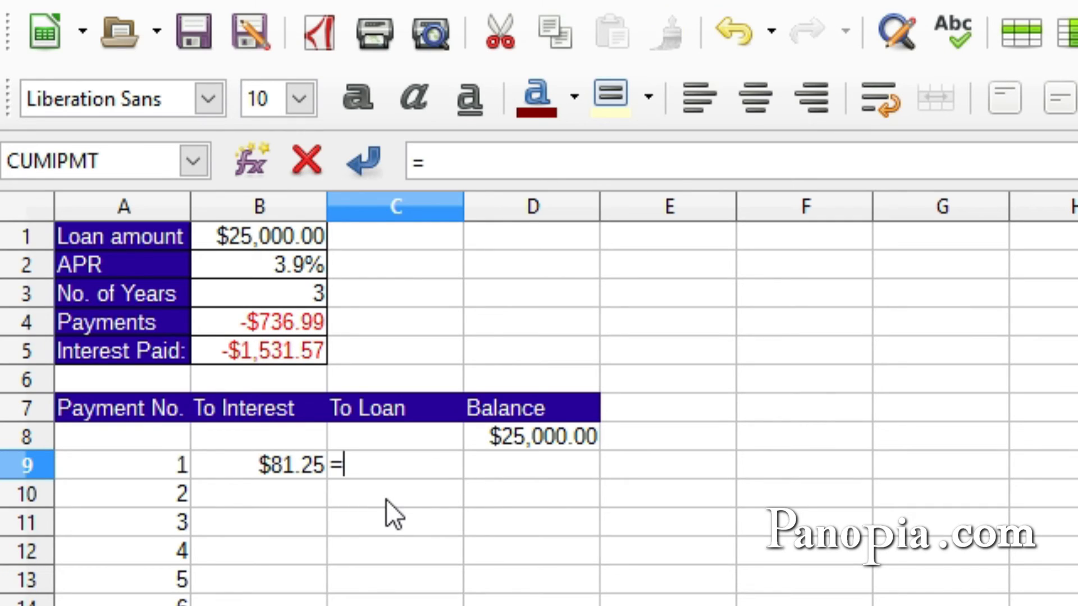
type("-")
left_click(280, 321)
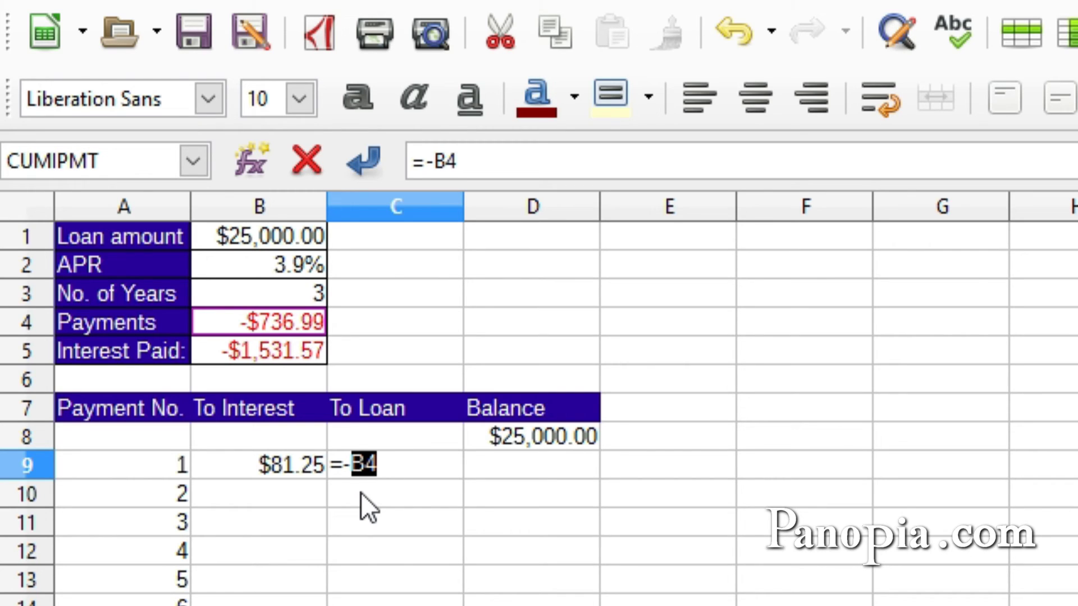
key("F4")
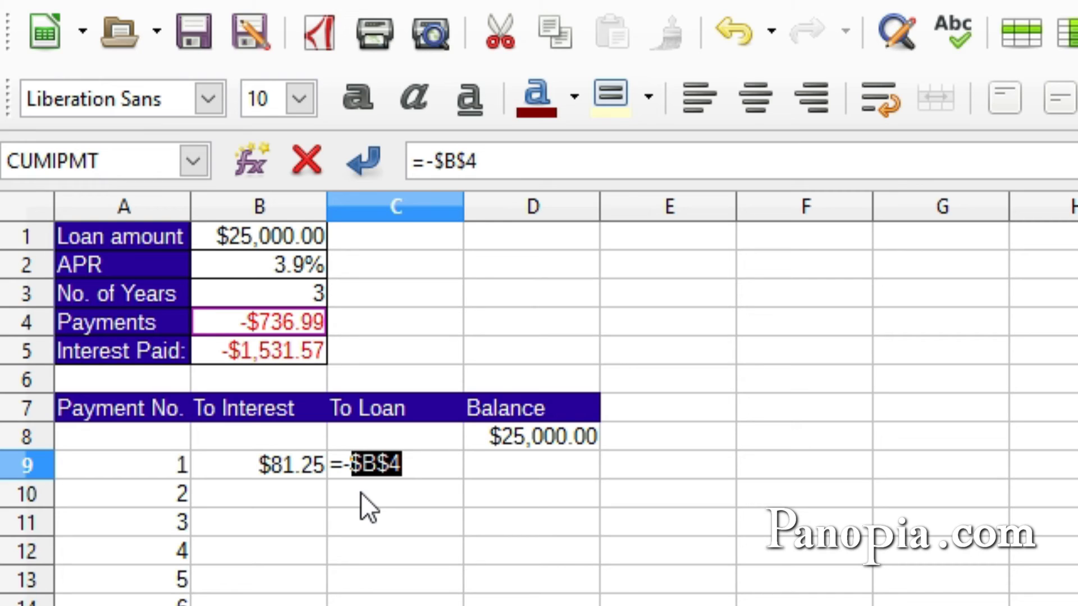
type("-")
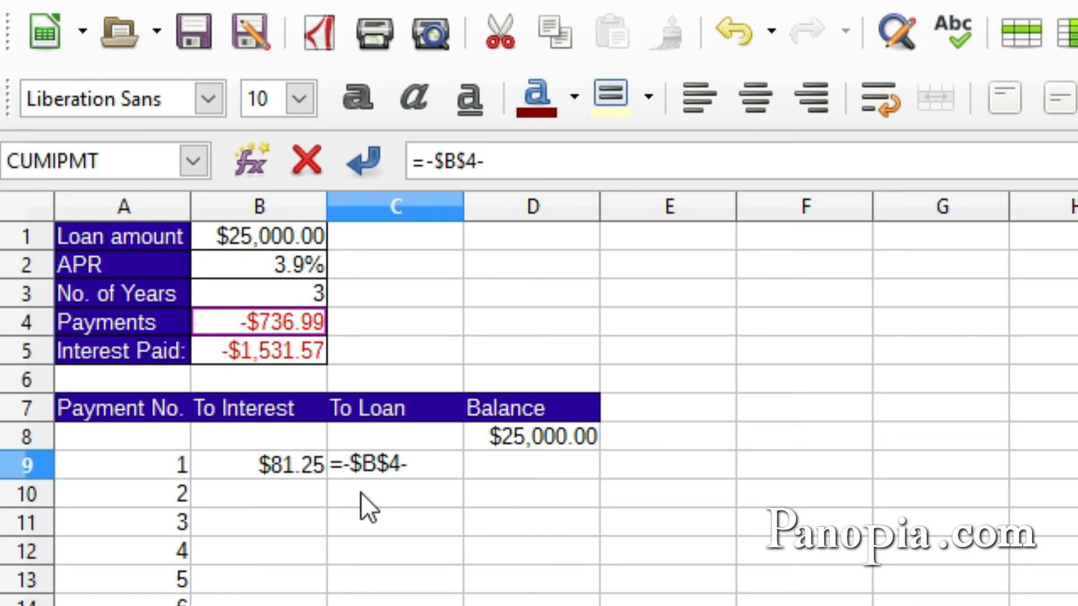
left_click(294, 471)
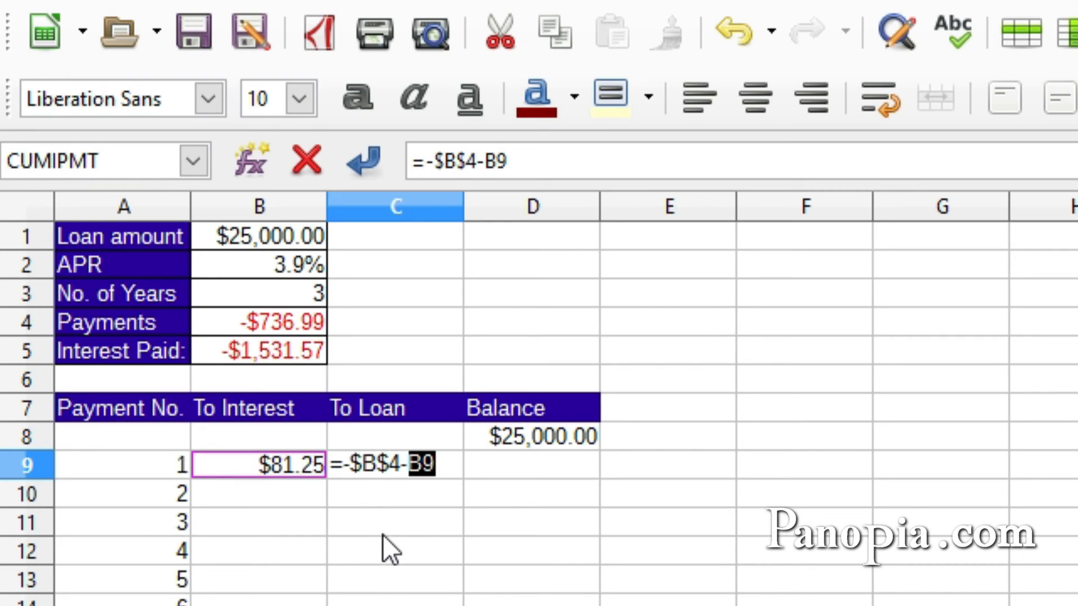
key("Return")
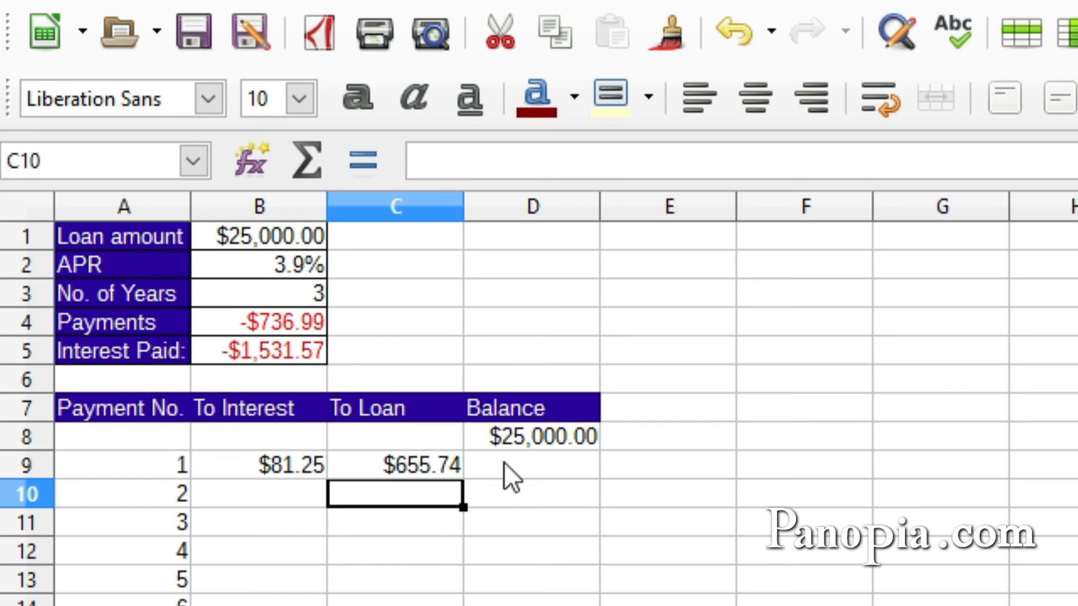
left_click(524, 466)
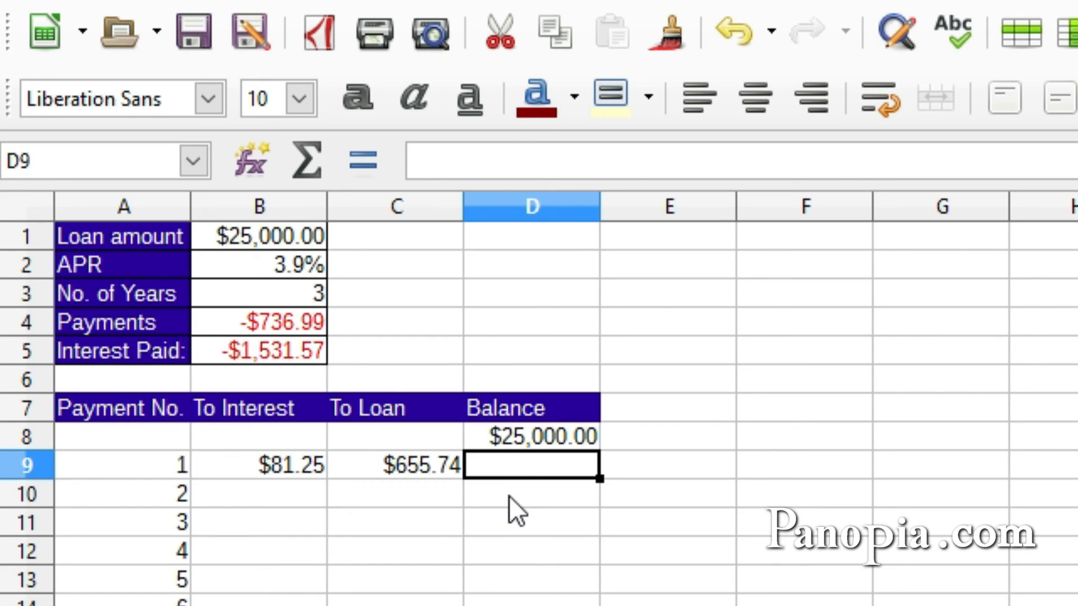
- Enter =D8-C9 in D9, leaving a remaining balance of $24,344.26
type("=")
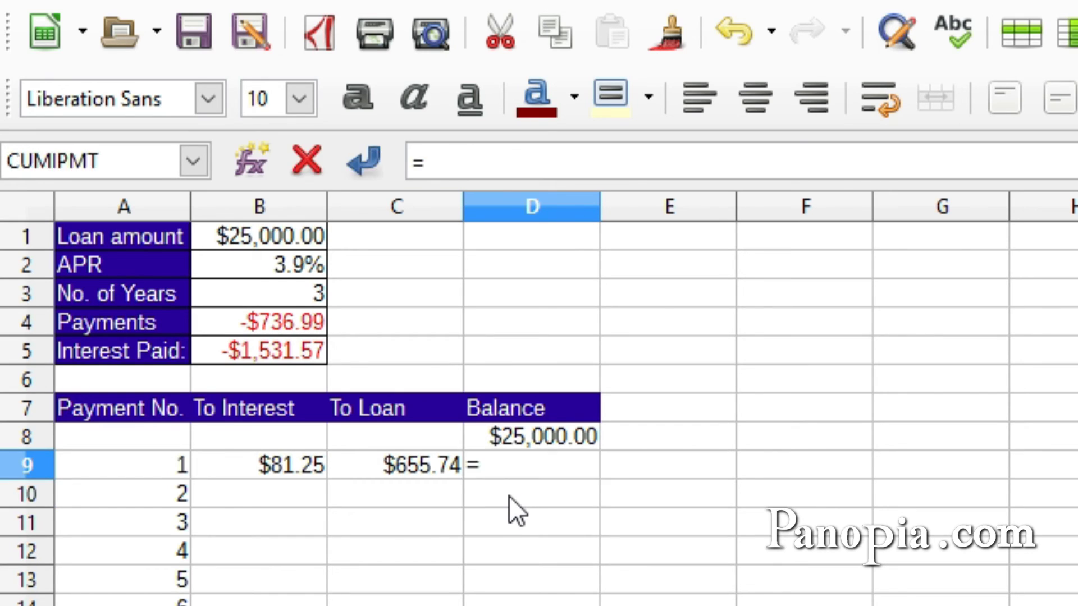
left_click(520, 444)
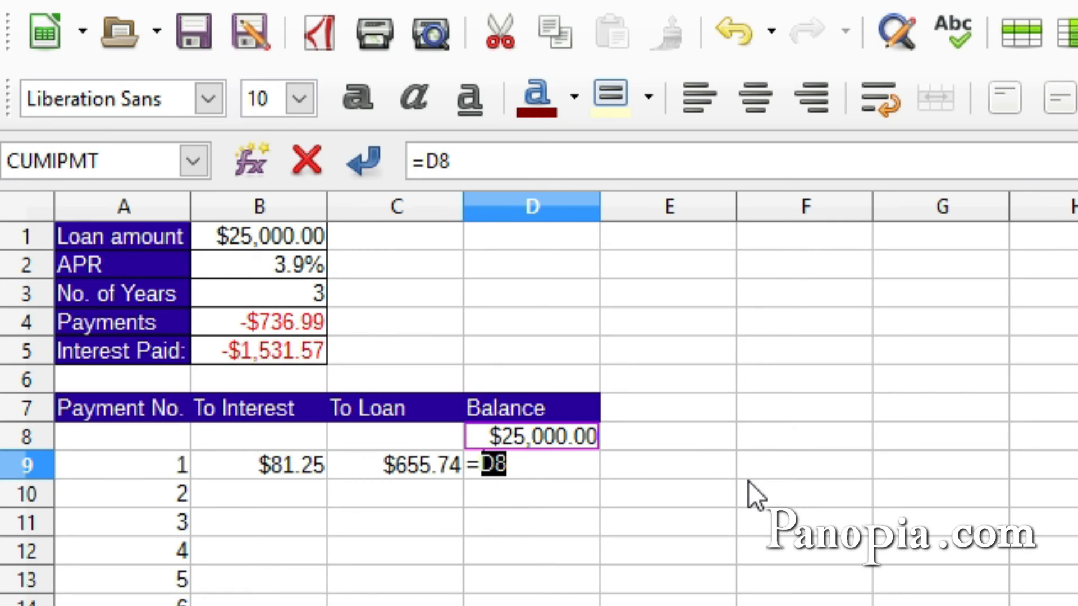
type("-")
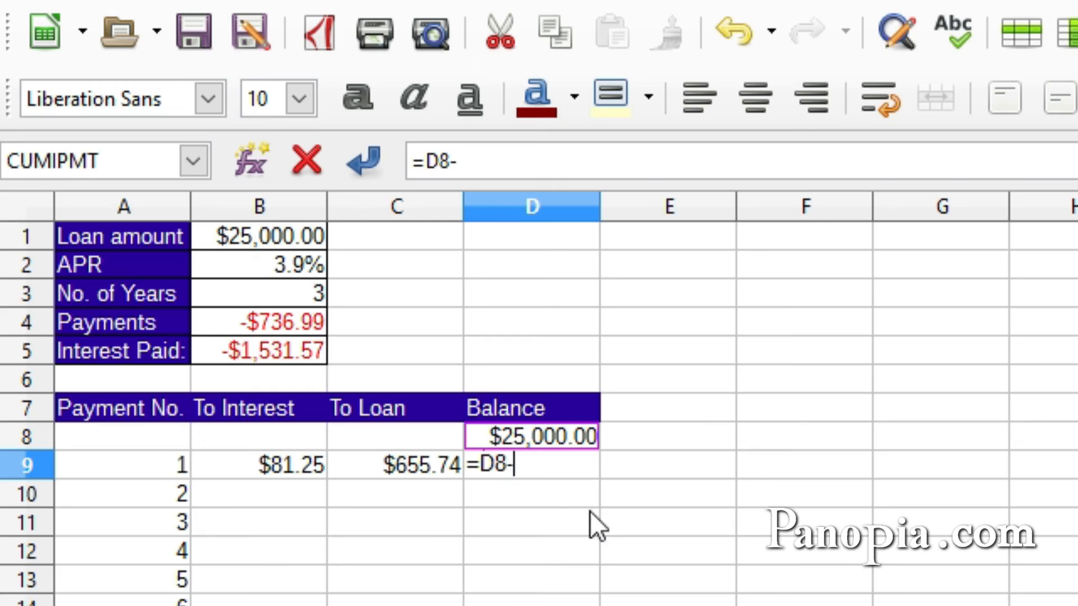
left_click(415, 466)
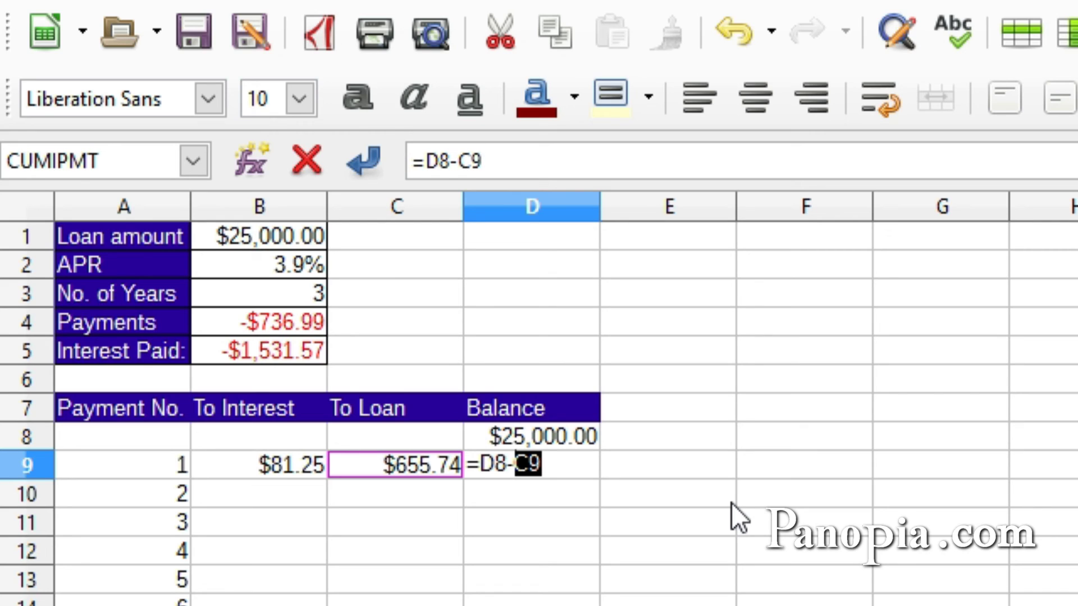
key("Return")
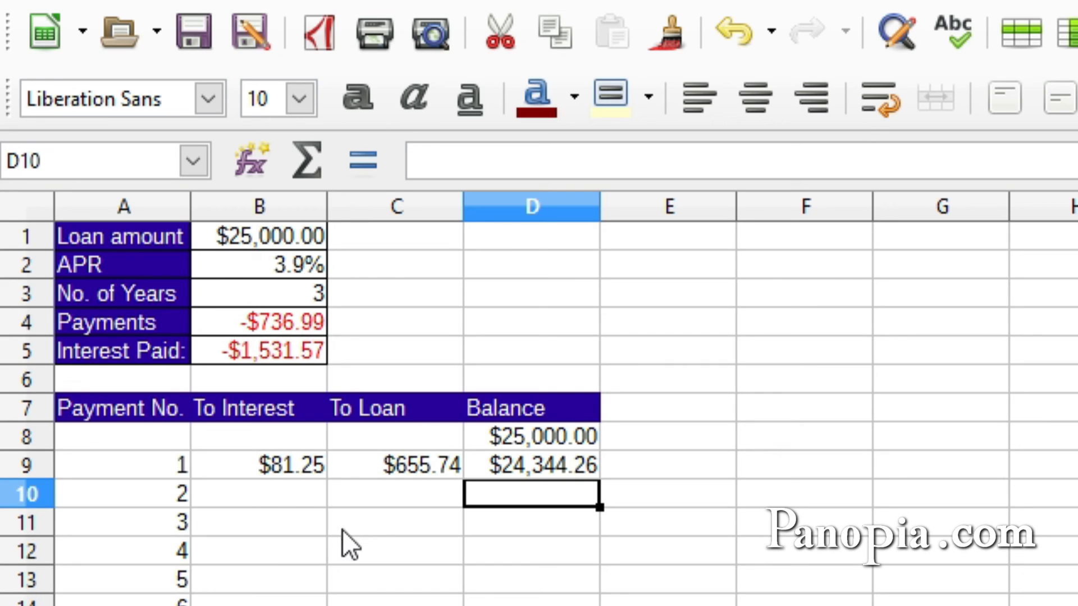
- Copy the B9:D9 formulas down through the last payment row of the table
left_click_drag(247, 463, 582, 474)
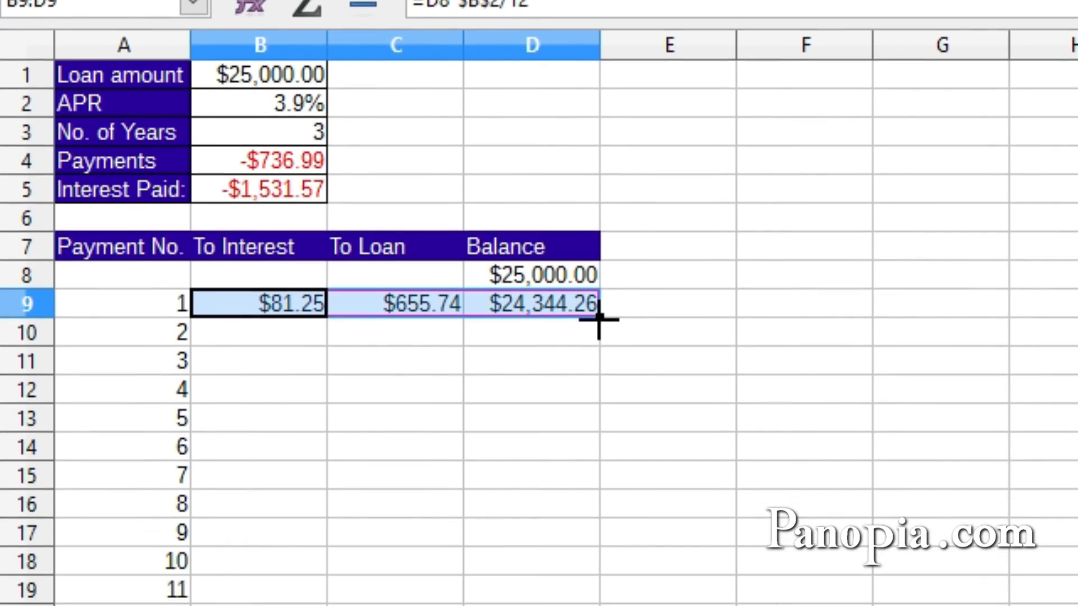
left_click_drag(599, 479, 494, 571)
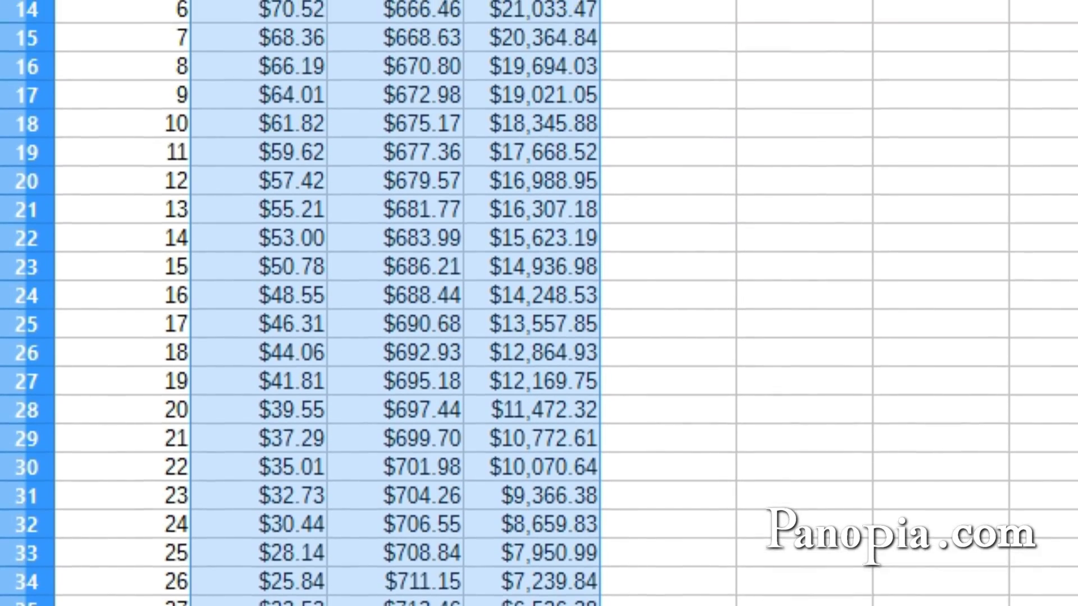
left_click(679, 598)
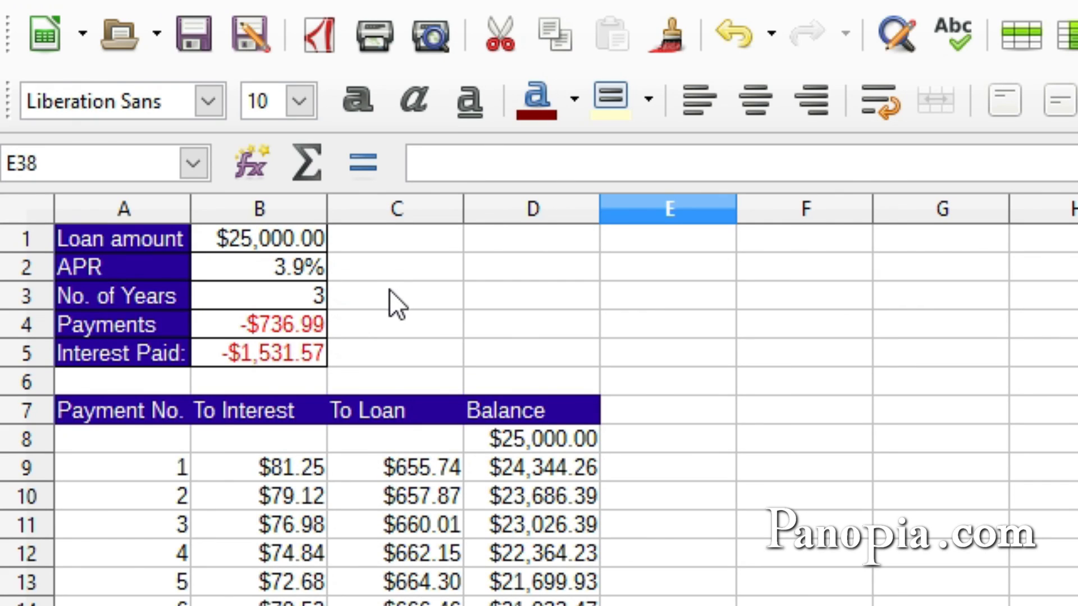
- Enter loan inputs of 30000 in B1, 4.5% APR in B2, and 4 years in B3
left_click(280, 233)
type("30000")
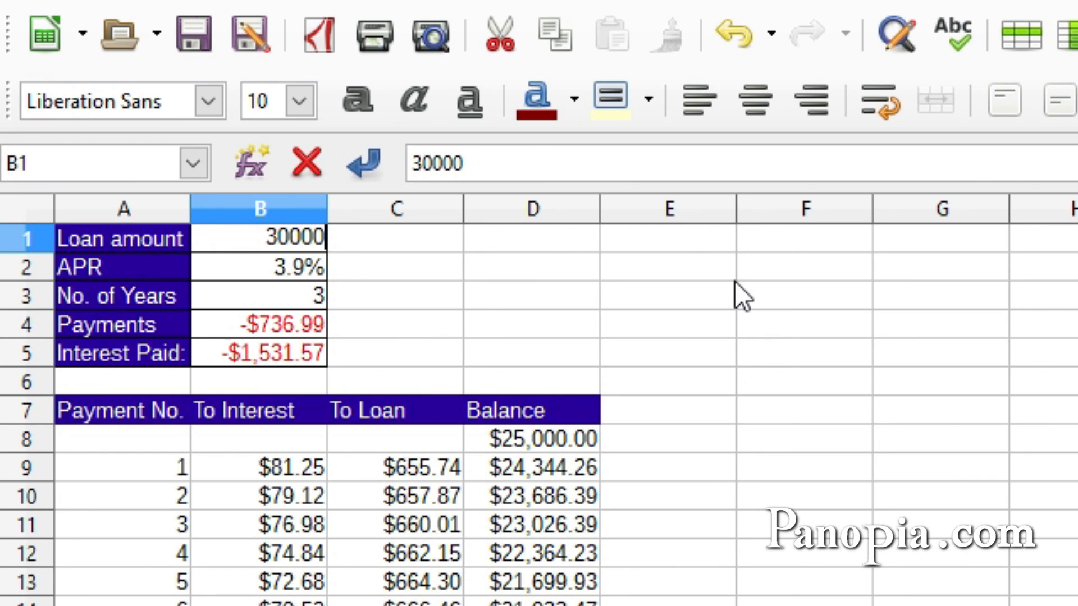
key("Return")
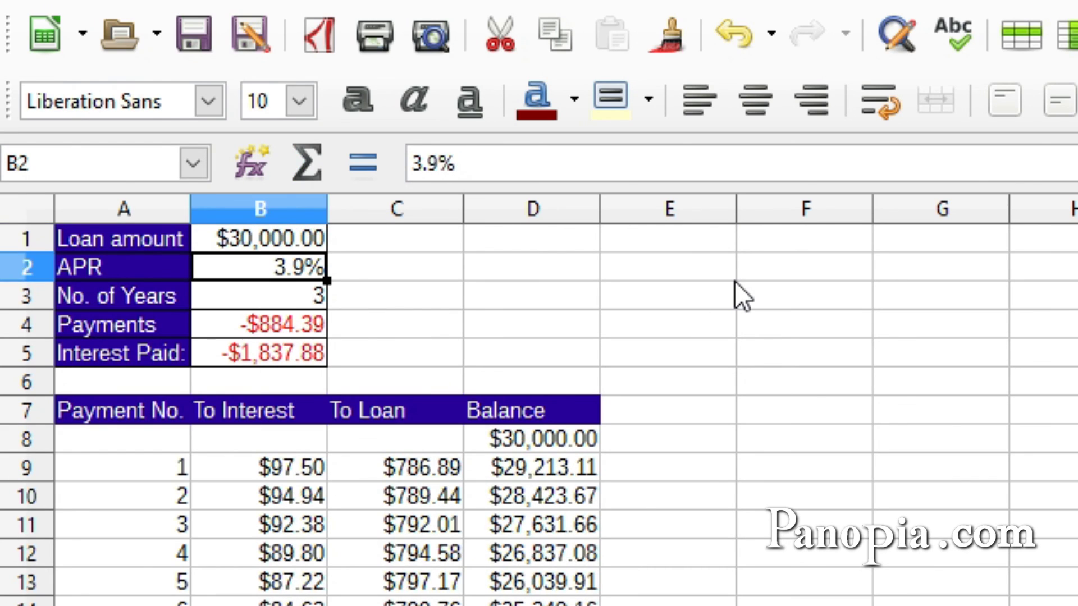
type("4.5")
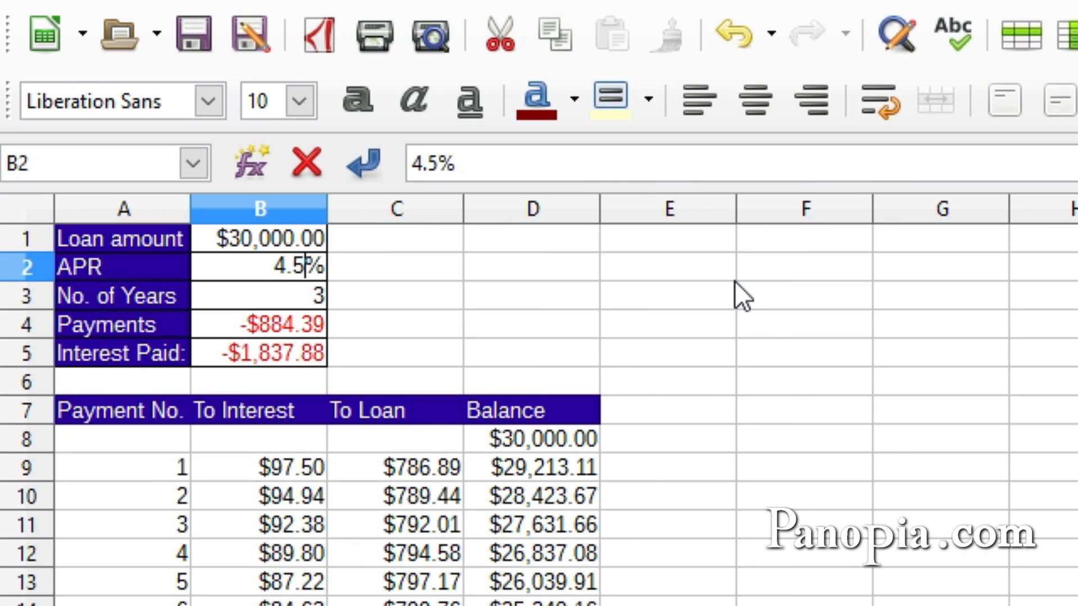
key("Return")
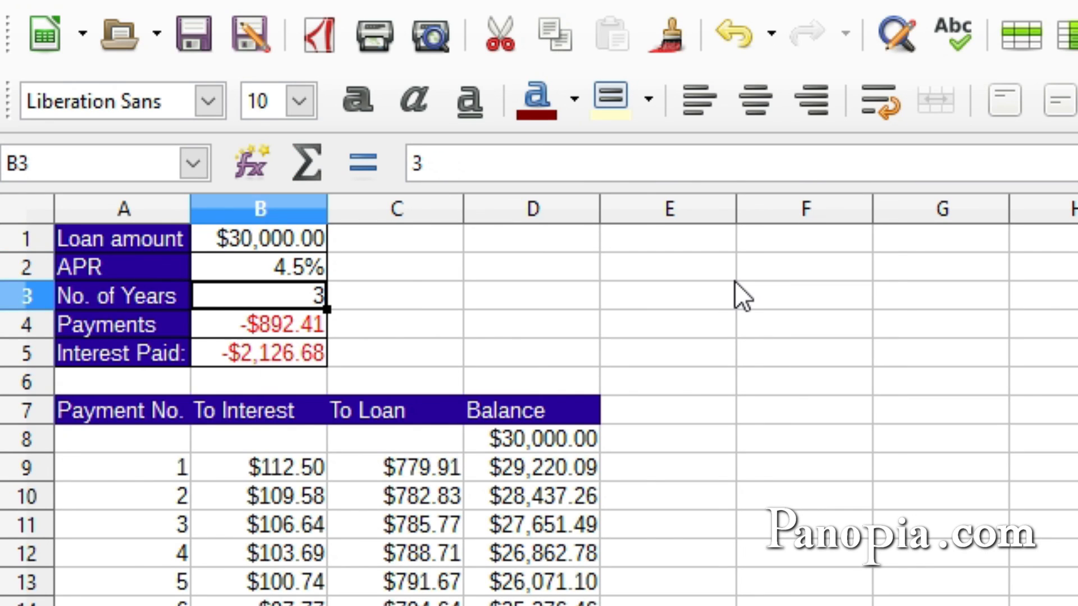
type("4")
key("Return")
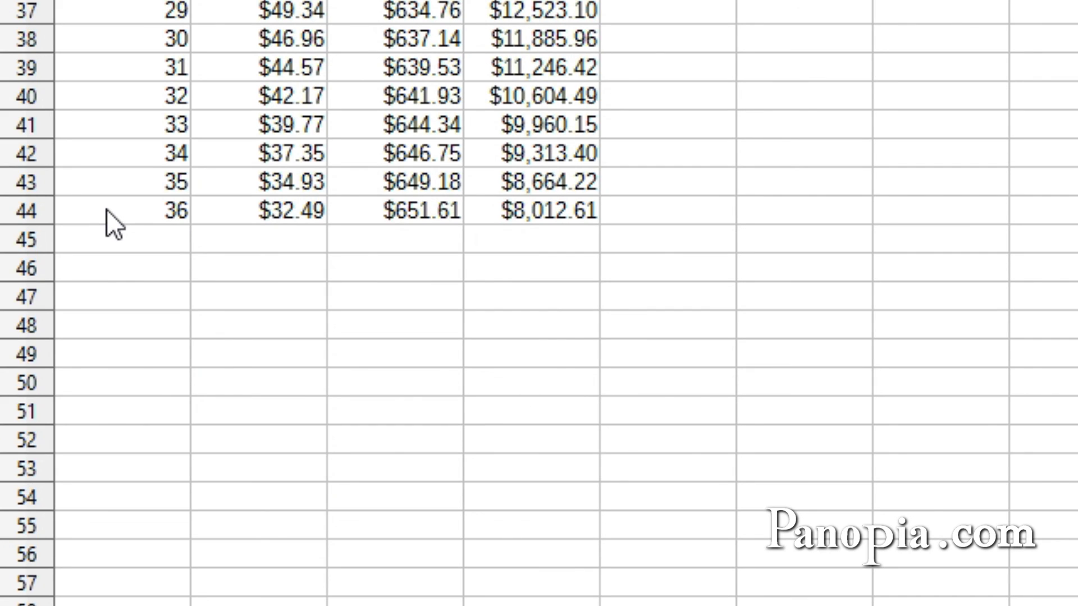
- Fill row 44 (A44:D44) down to row 56, extending the schedule through payment 48
left_click_drag(107, 209, 518, 209)
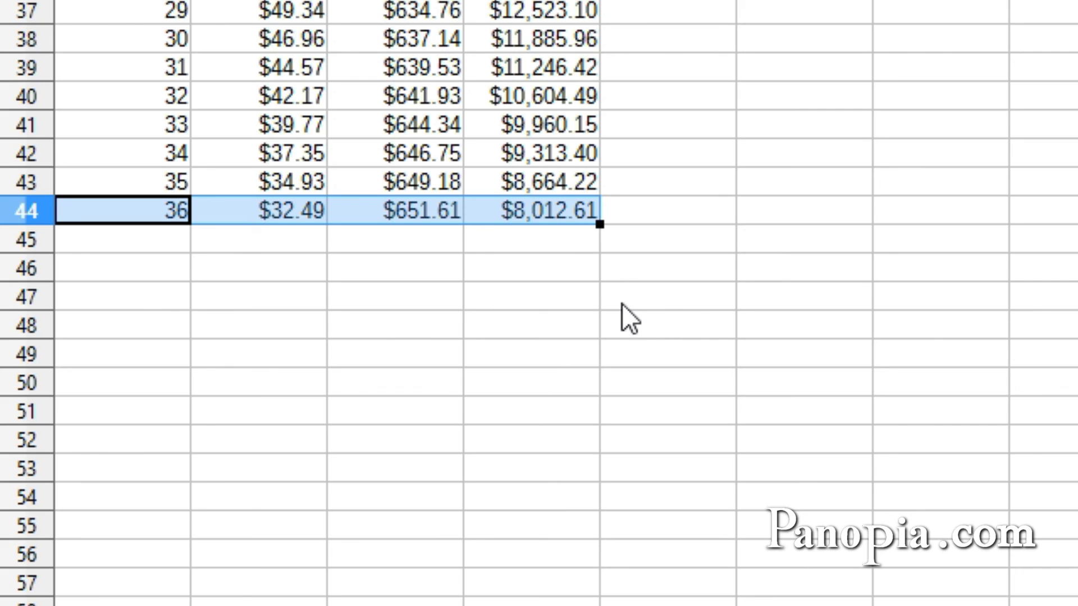
left_click_drag(600, 223, 533, 570)
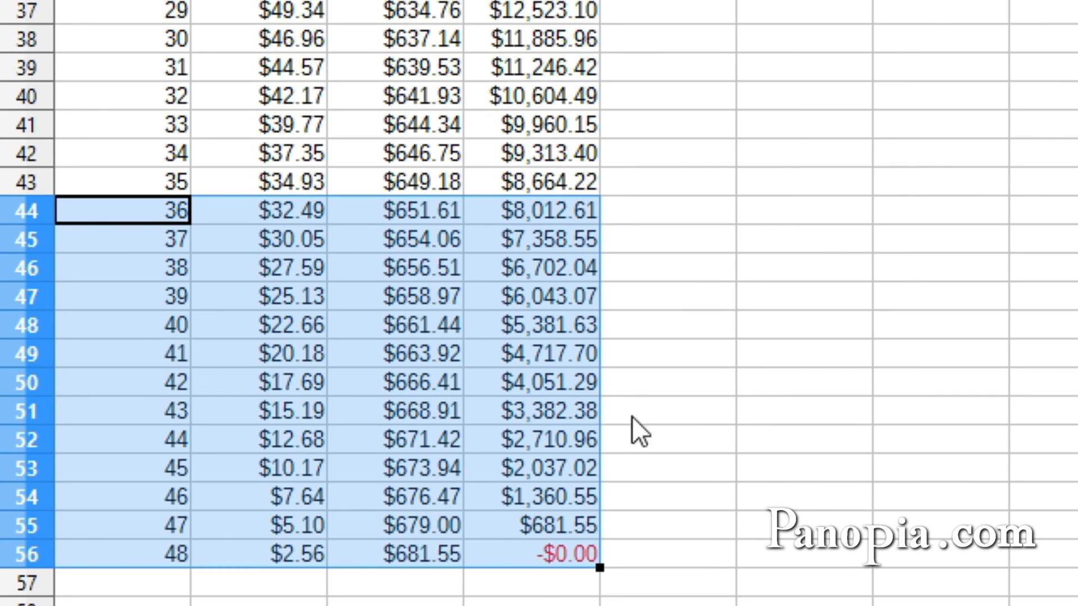
scroll(667, 403, "up", 12)
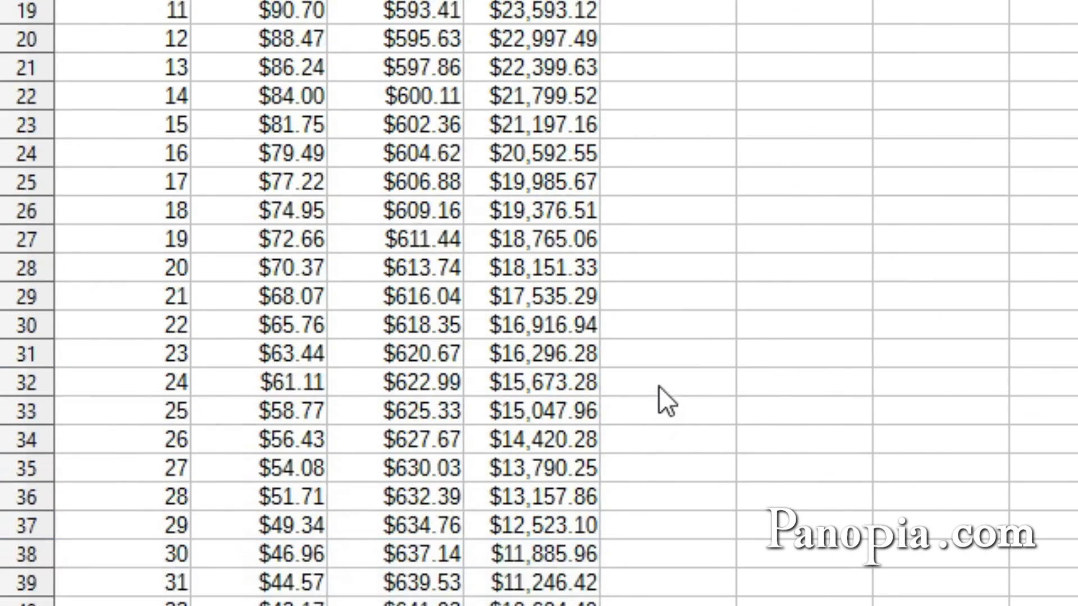